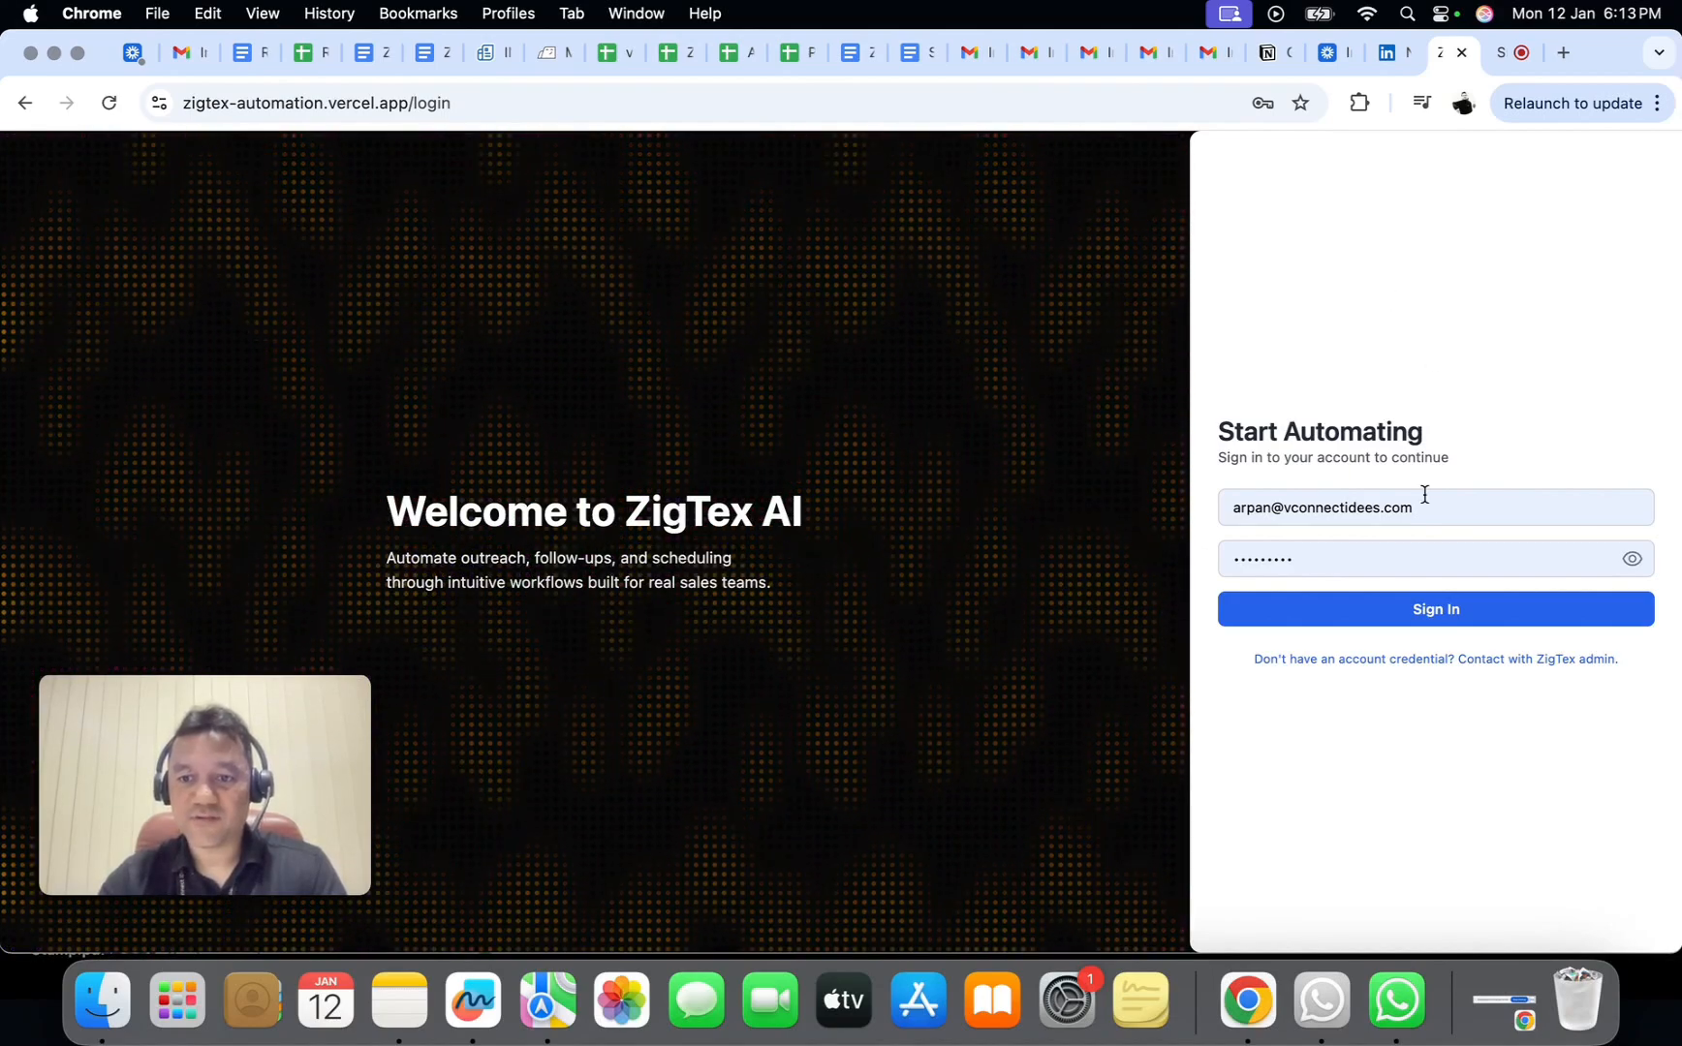
Step: Sign in with the prefilled account credentials and view the list of existing campaigns
{"action": "left_click", "coordinate": [1423, 610]}
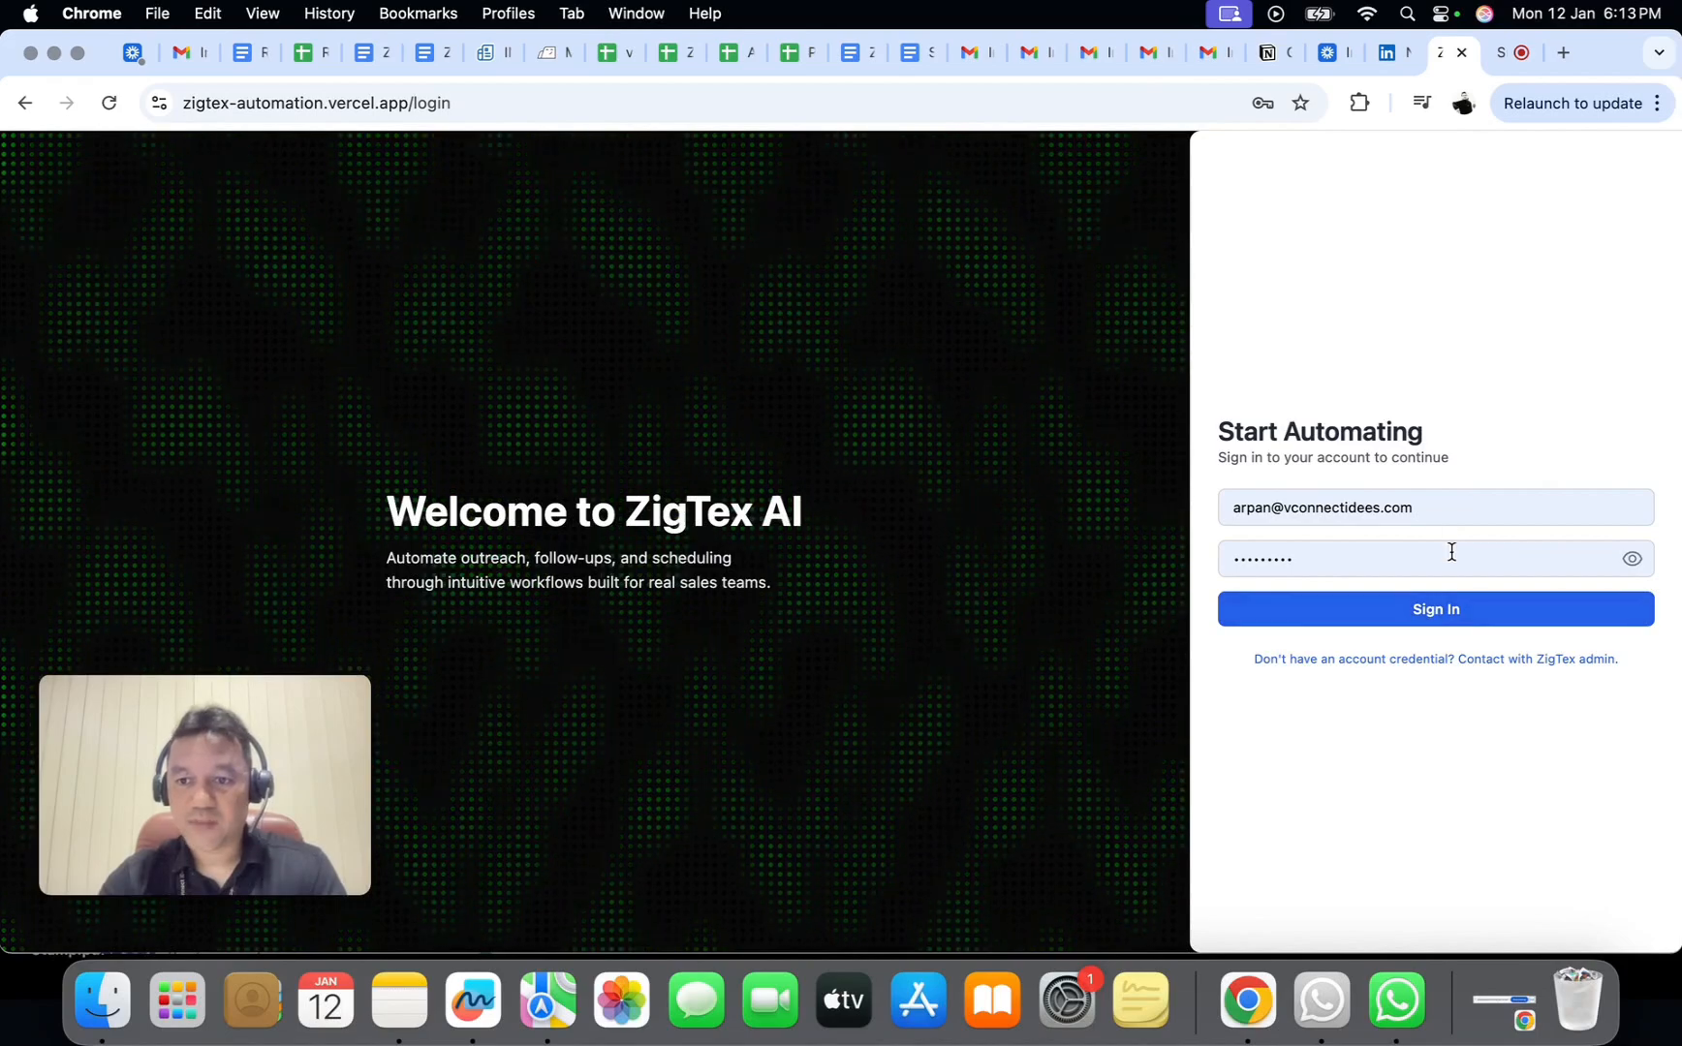
{"action": "left_click", "coordinate": [1449, 610]}
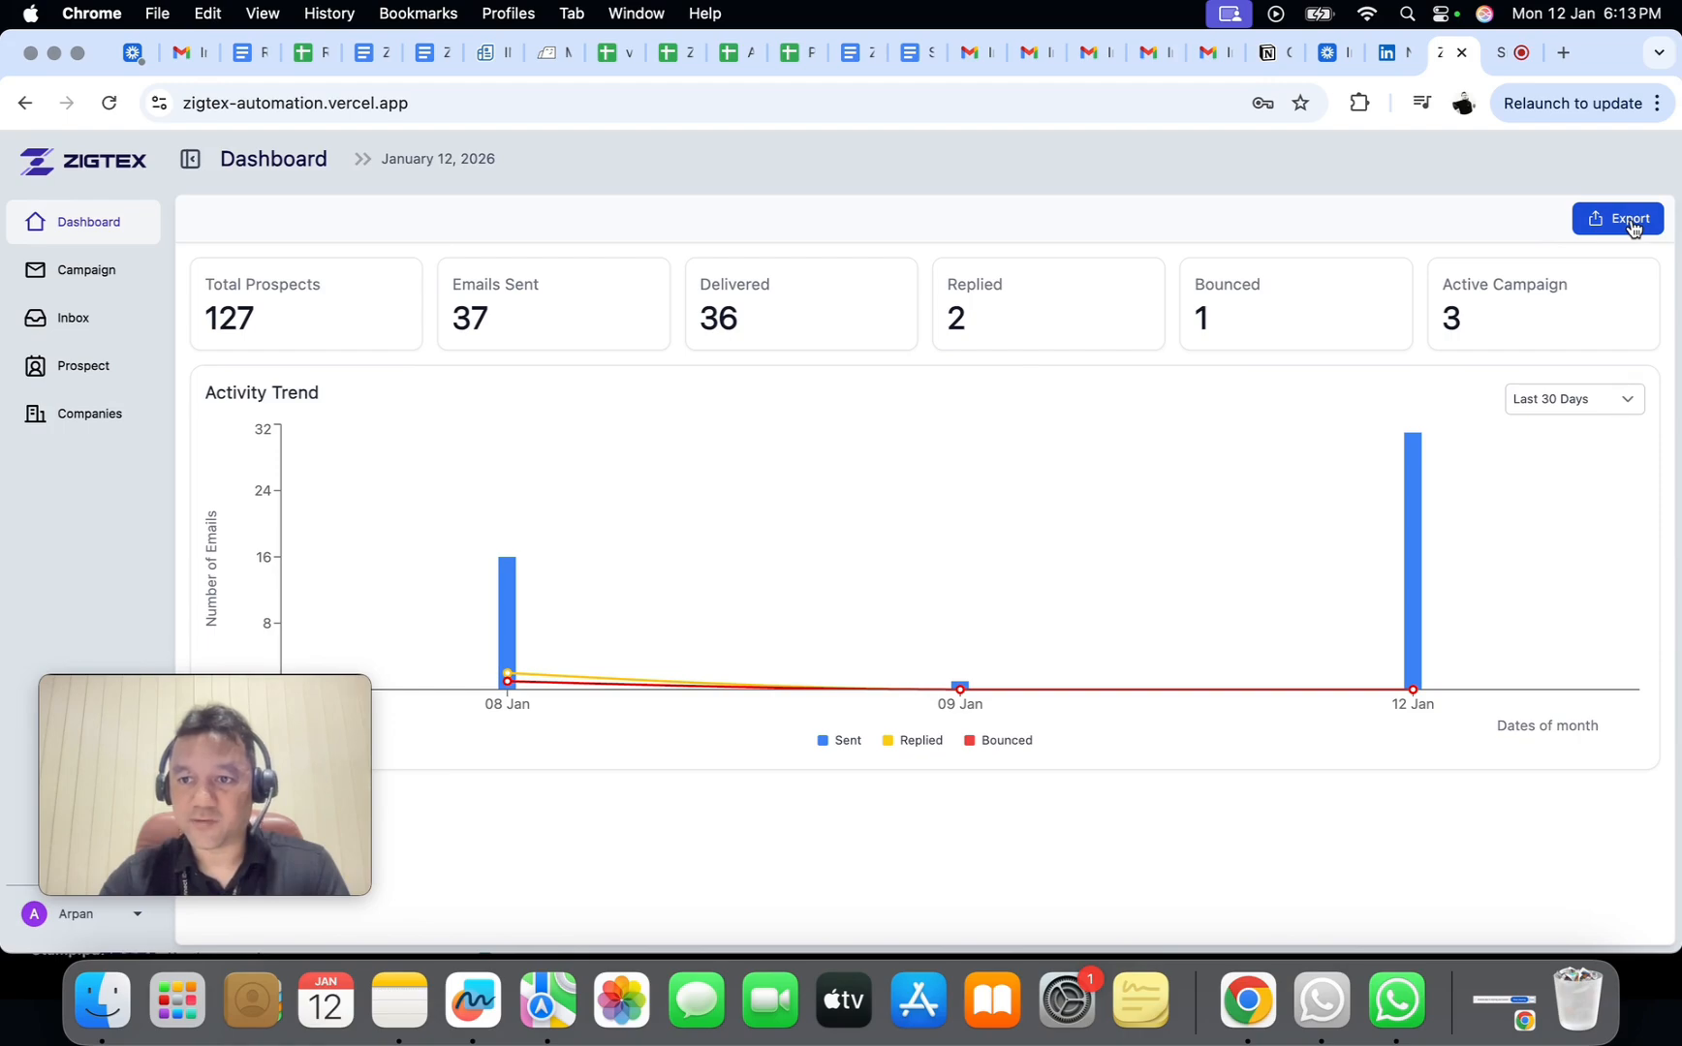
{"action": "left_click", "coordinate": [85, 272]}
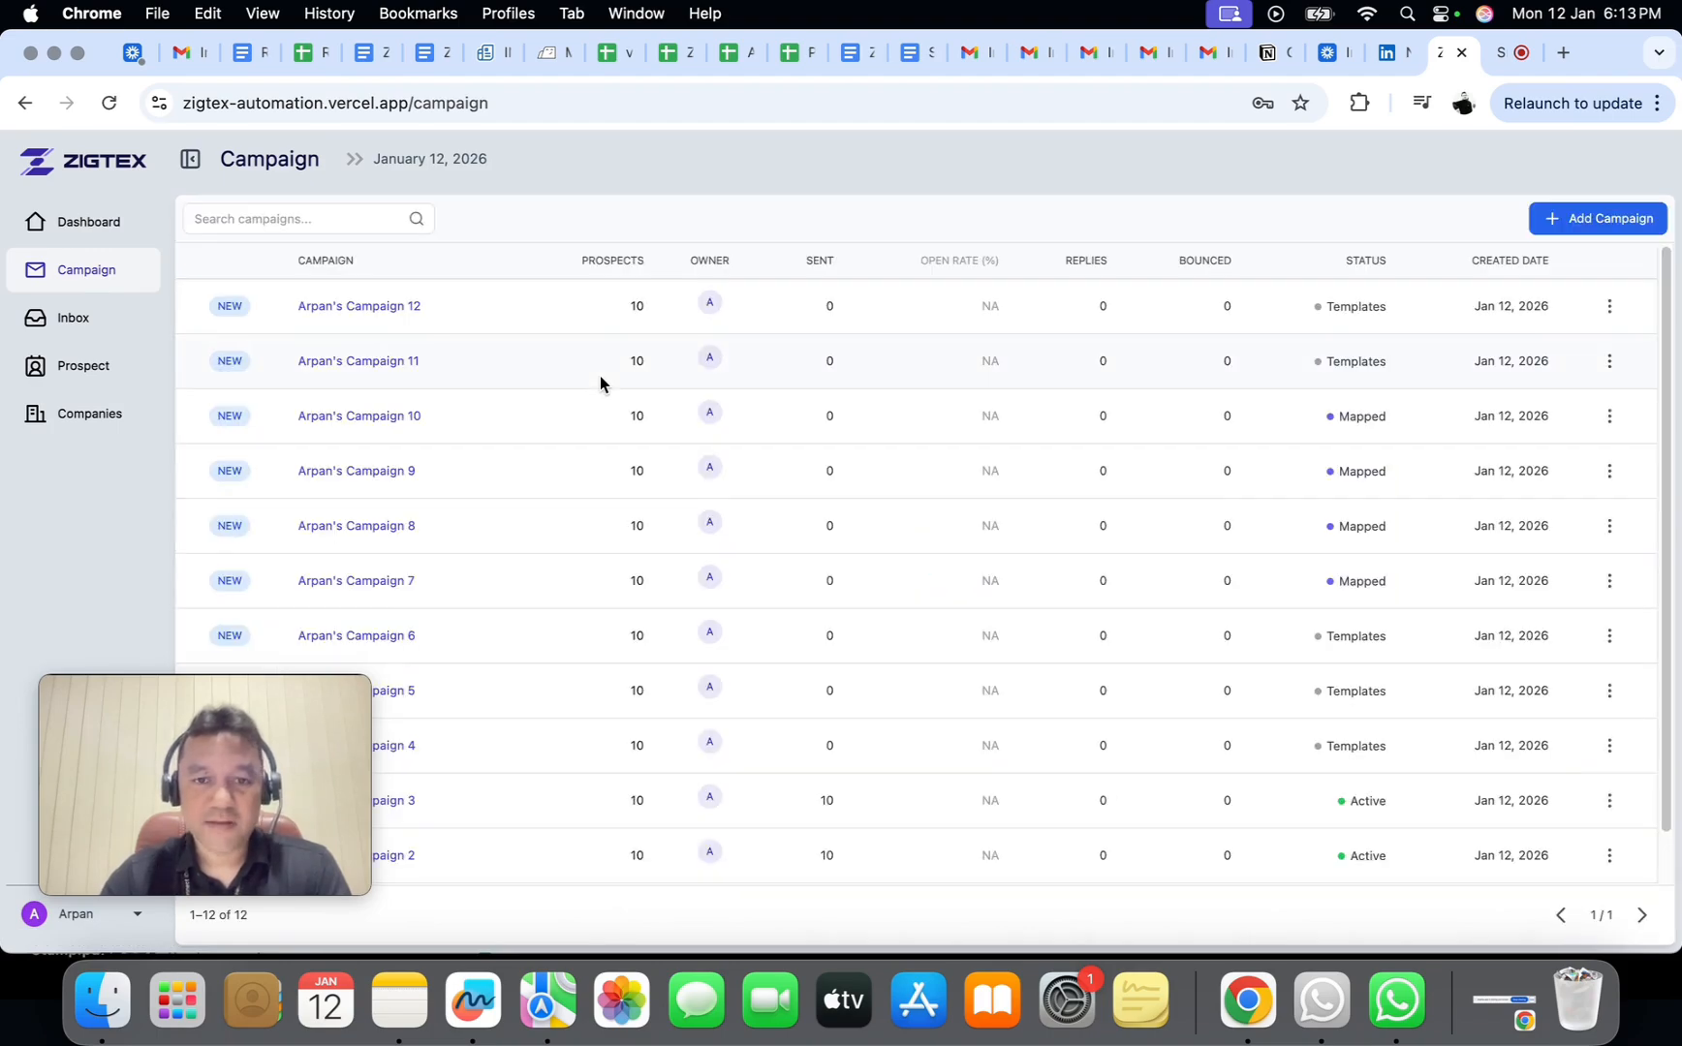
{"action": "scroll", "coordinate": [599, 382], "scroll_direction": "down", "scroll_amount": 1}
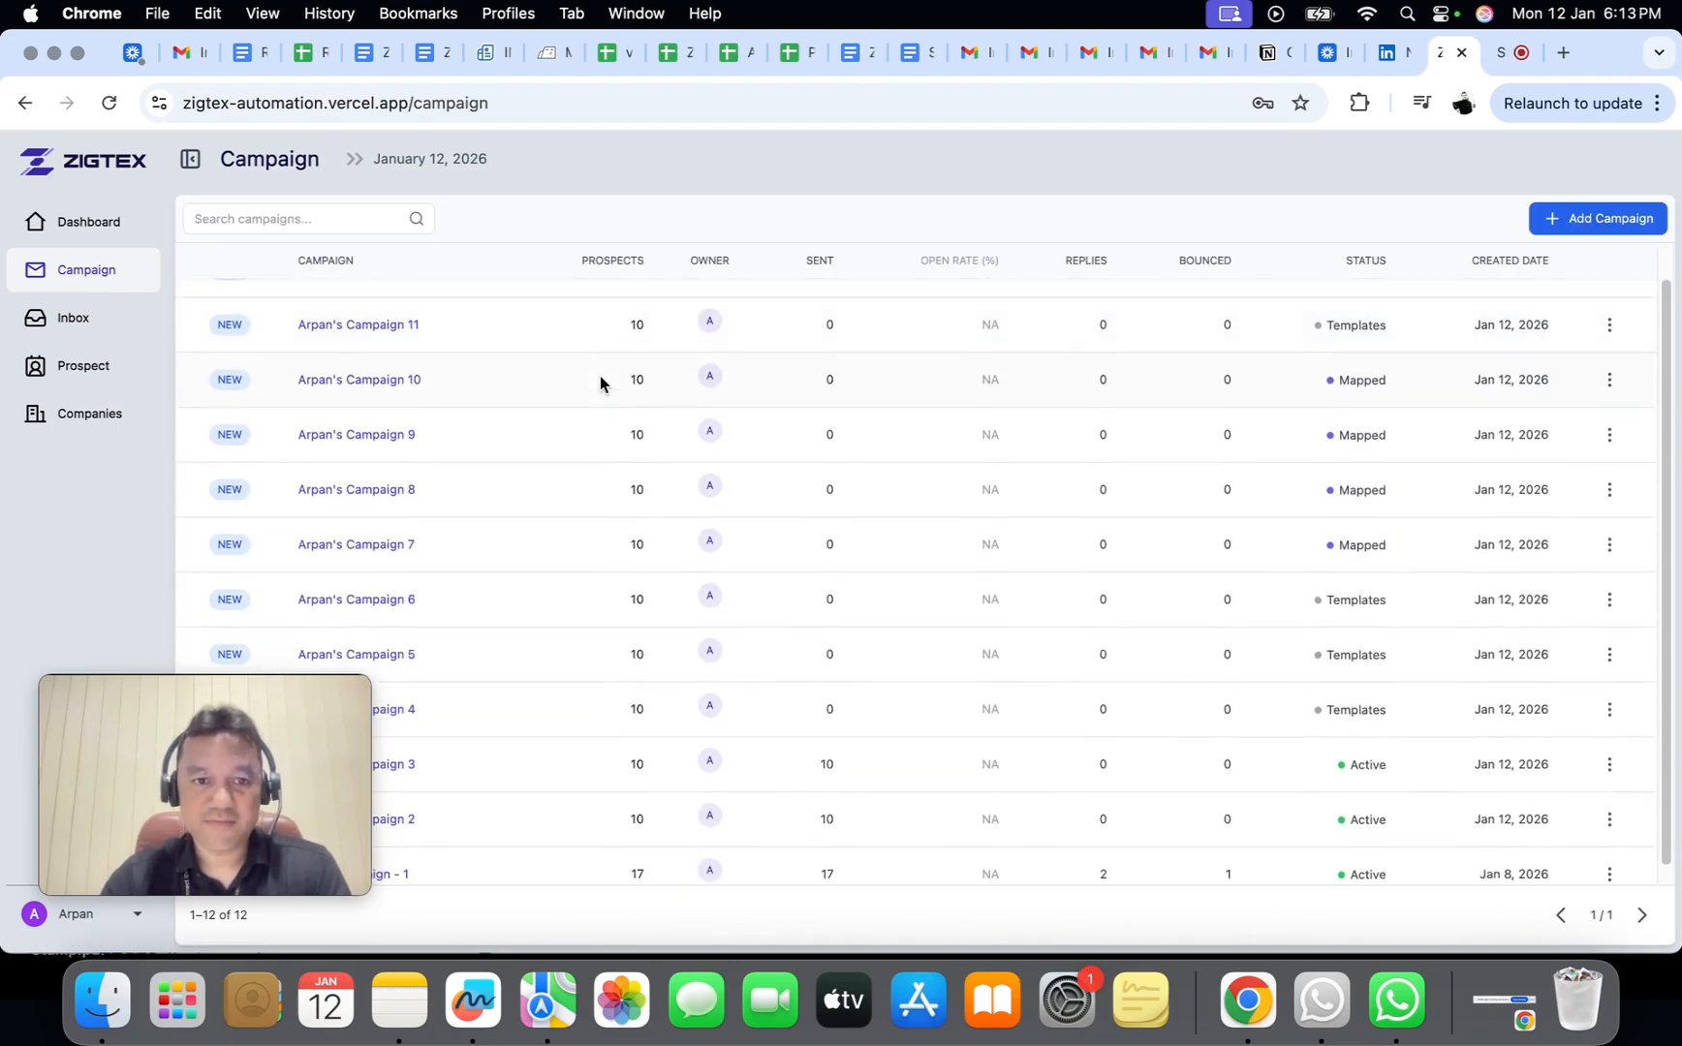
{"action": "scroll", "coordinate": [599, 380], "scroll_direction": "up", "scroll_amount": 1}
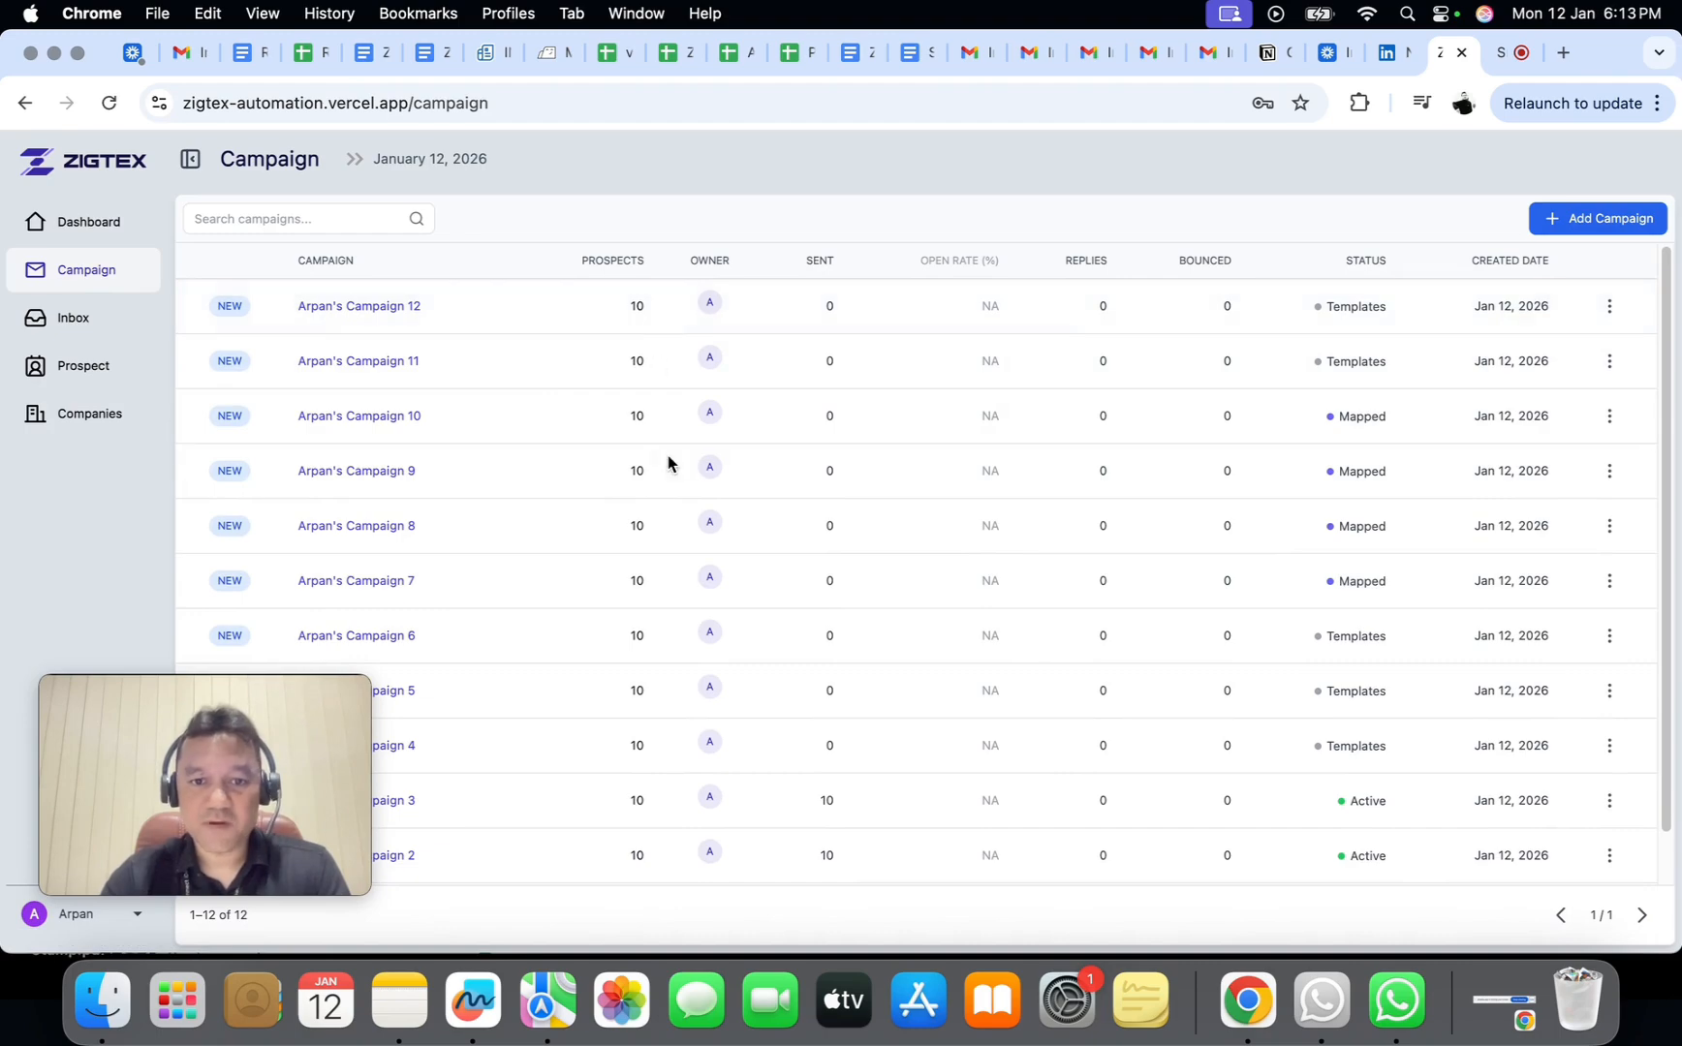
Step: Start a new campaign with "Remove" as the unsubscribe email text and continue to the campaign settings
{"action": "left_click", "coordinate": [1581, 220]}
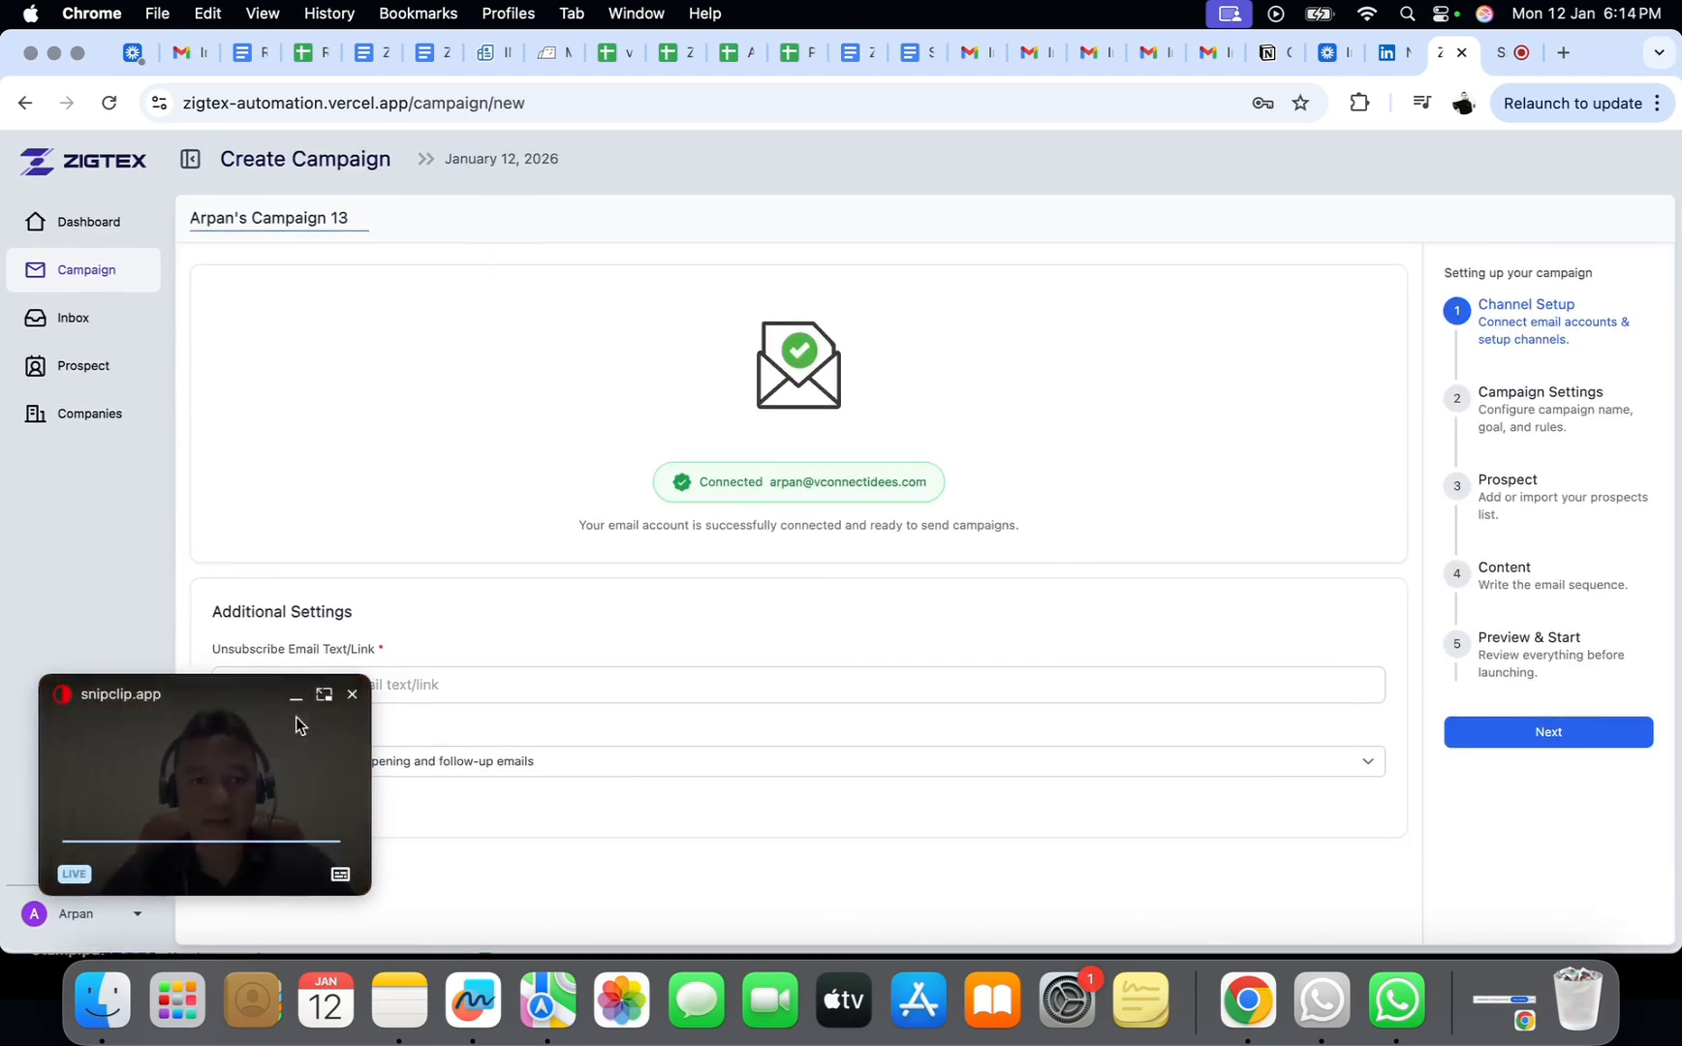
{"action": "left_click", "coordinate": [394, 683]}
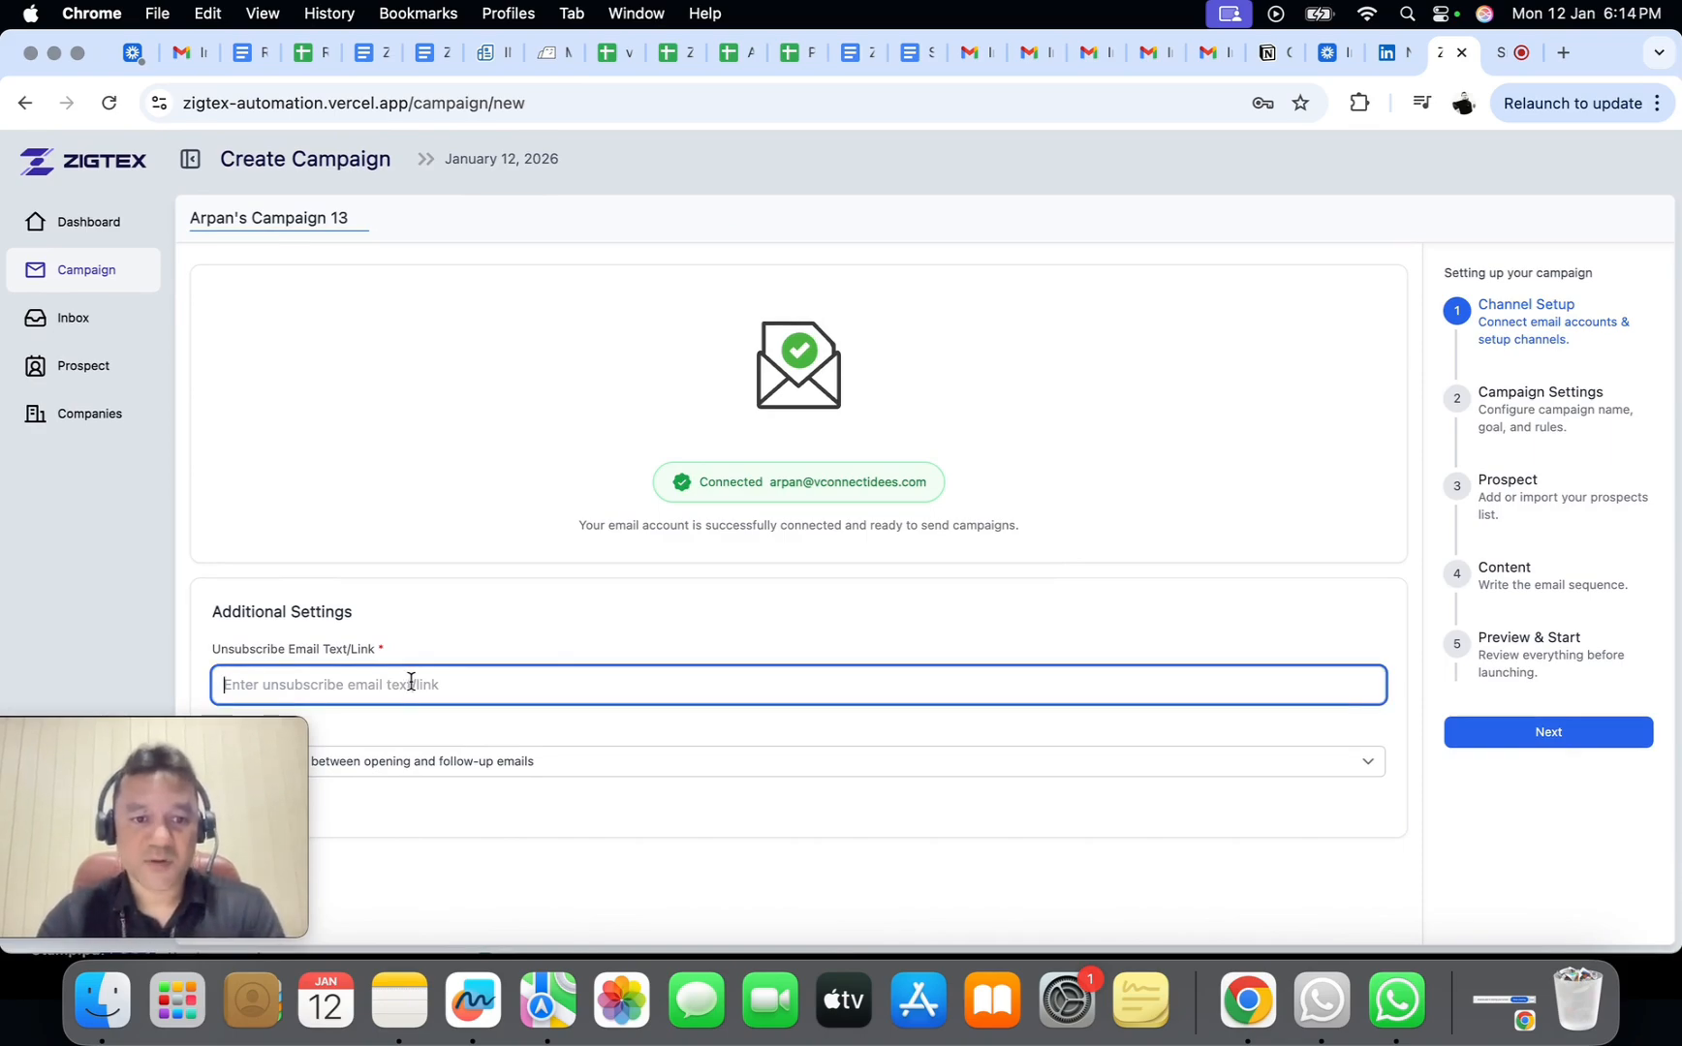
{"action": "type", "text": "Remo"}
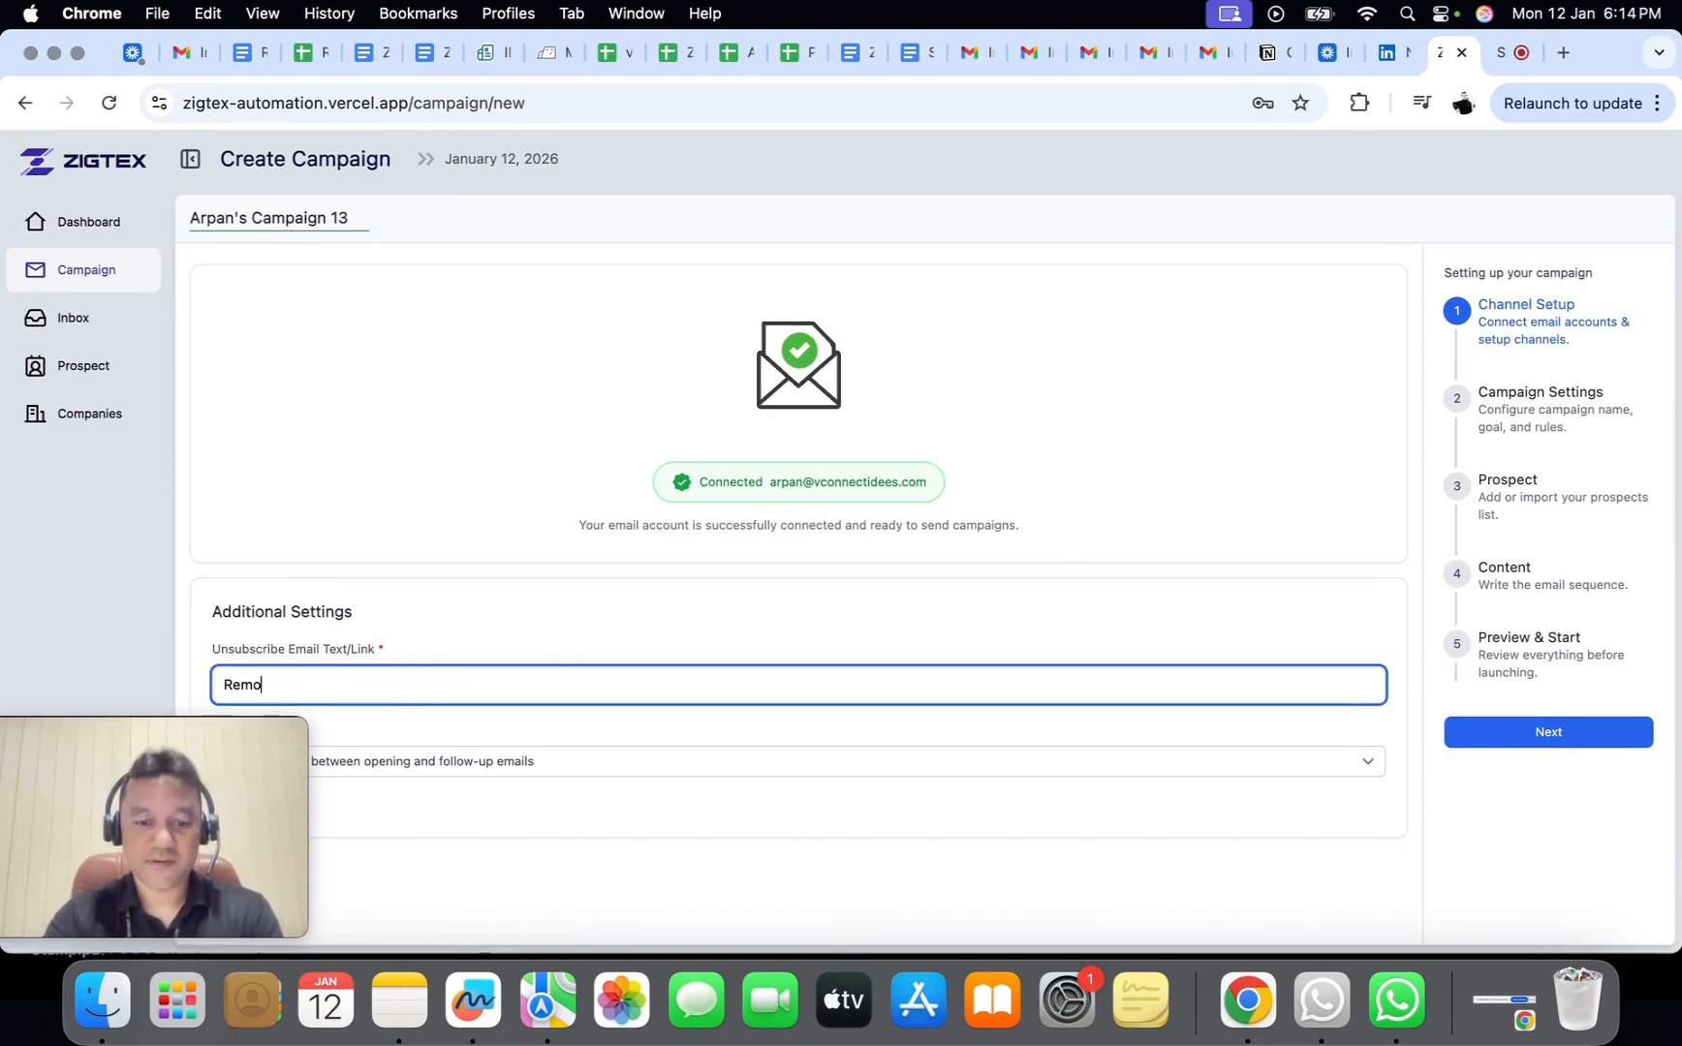
{"action": "type", "text": "ve"}
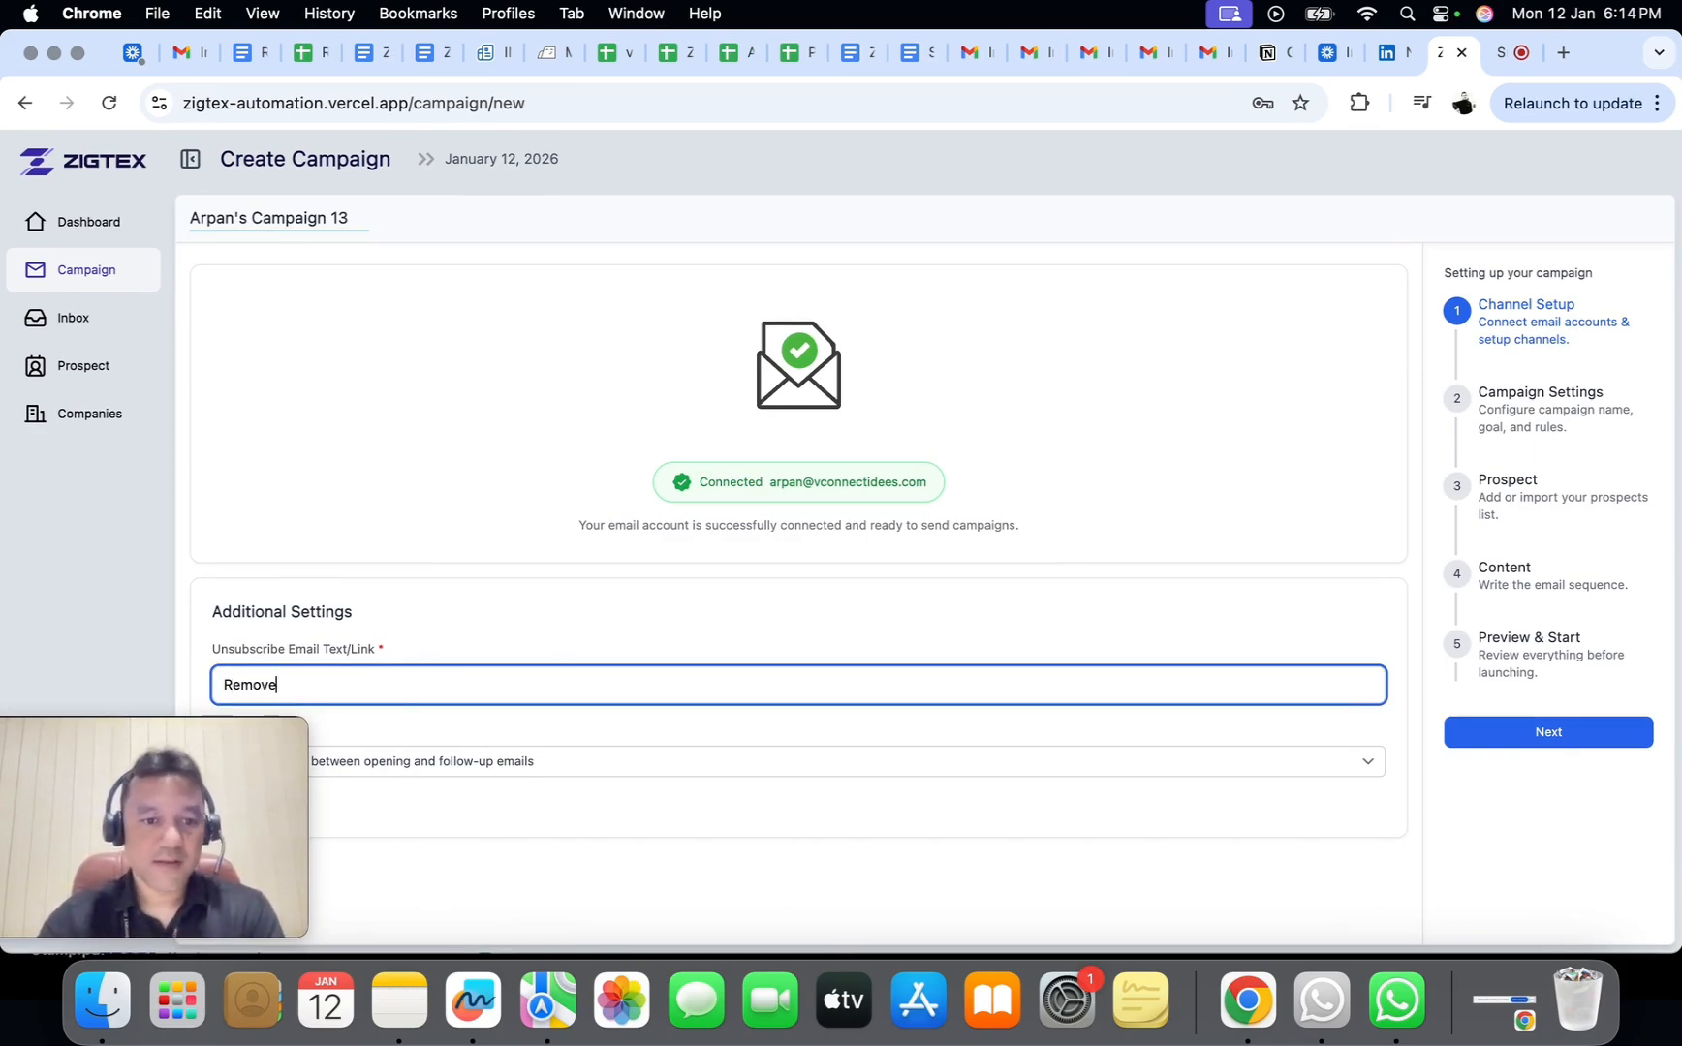
{"action": "left_click", "coordinate": [1539, 733]}
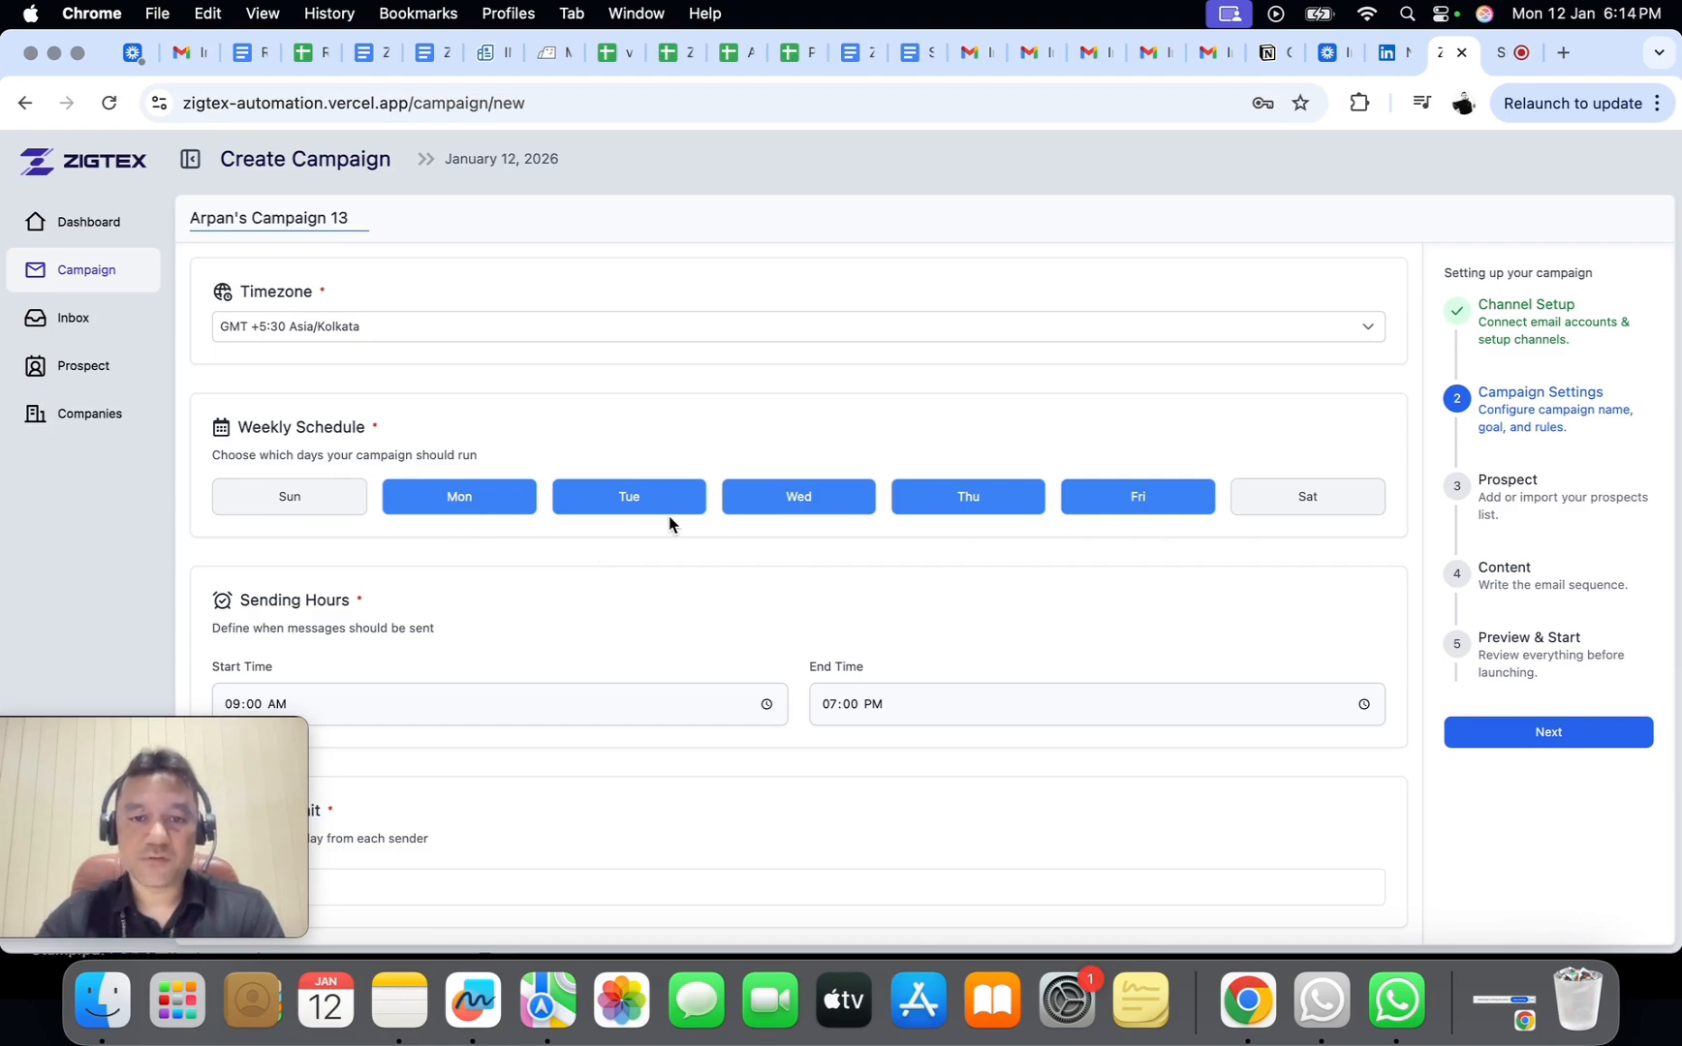
Step: Set the campaign timezone to GMT +0:00 Europe/London and continue to the prospect import
{"action": "left_click", "coordinate": [548, 338]}
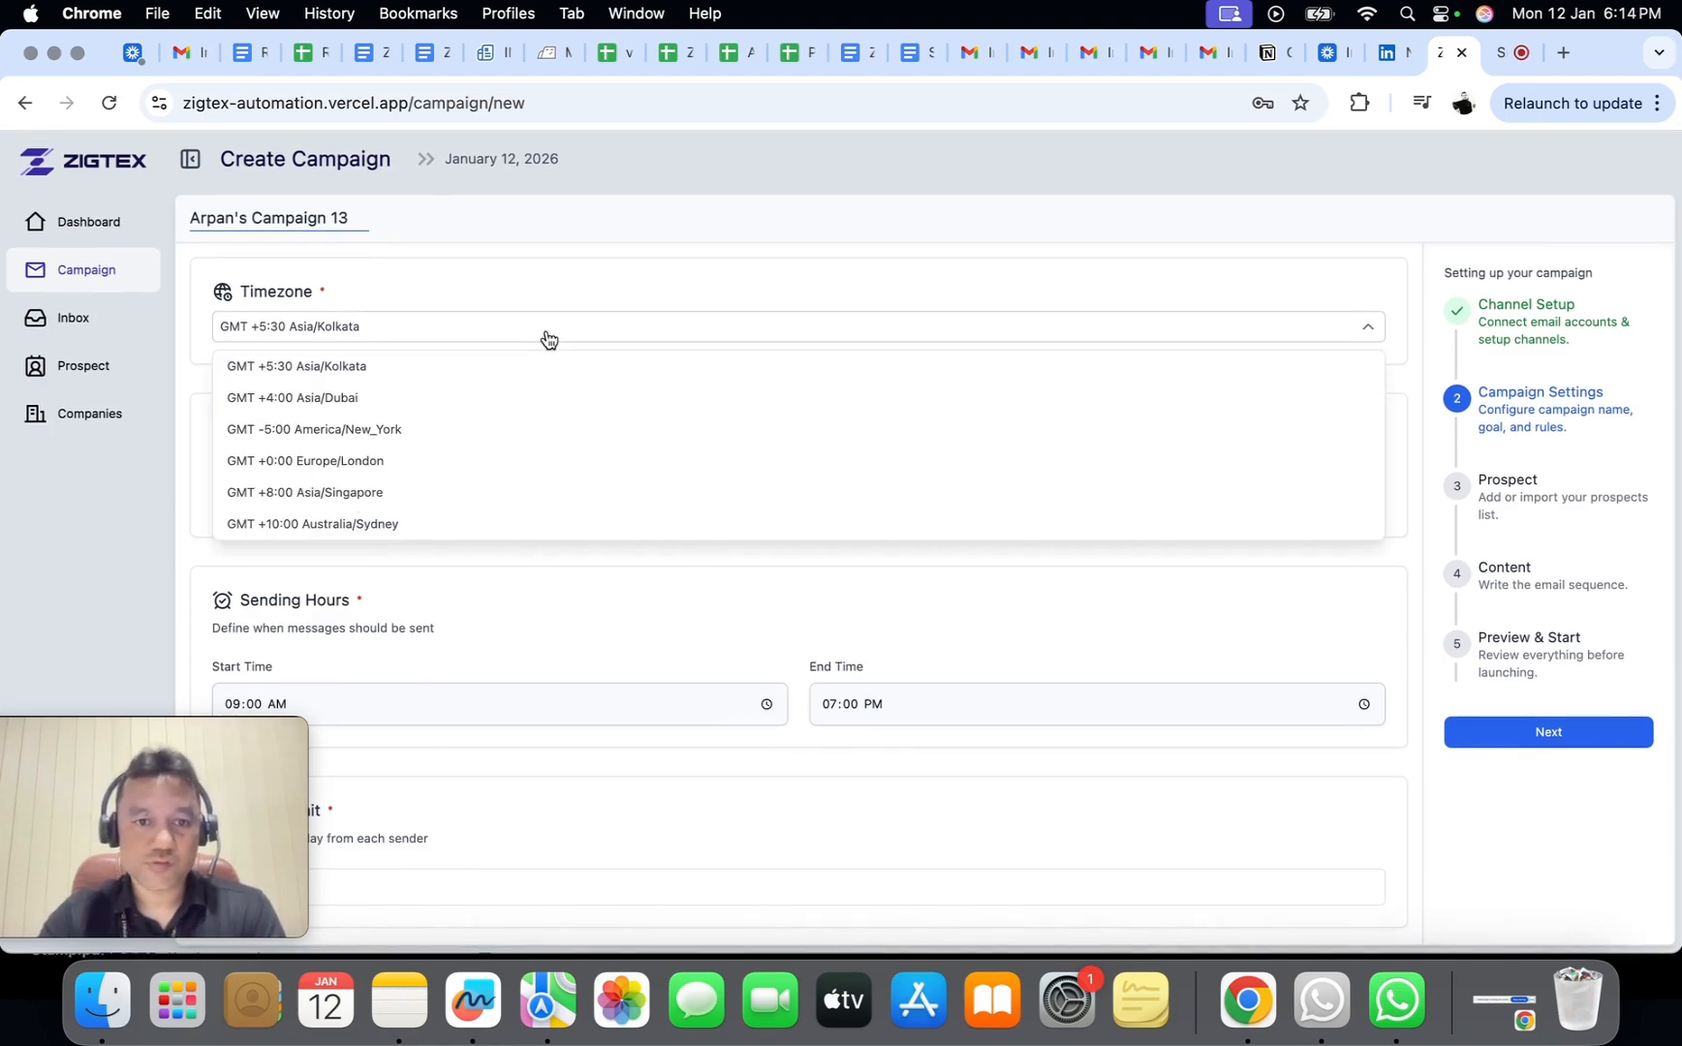
{"action": "left_click", "coordinate": [464, 431]}
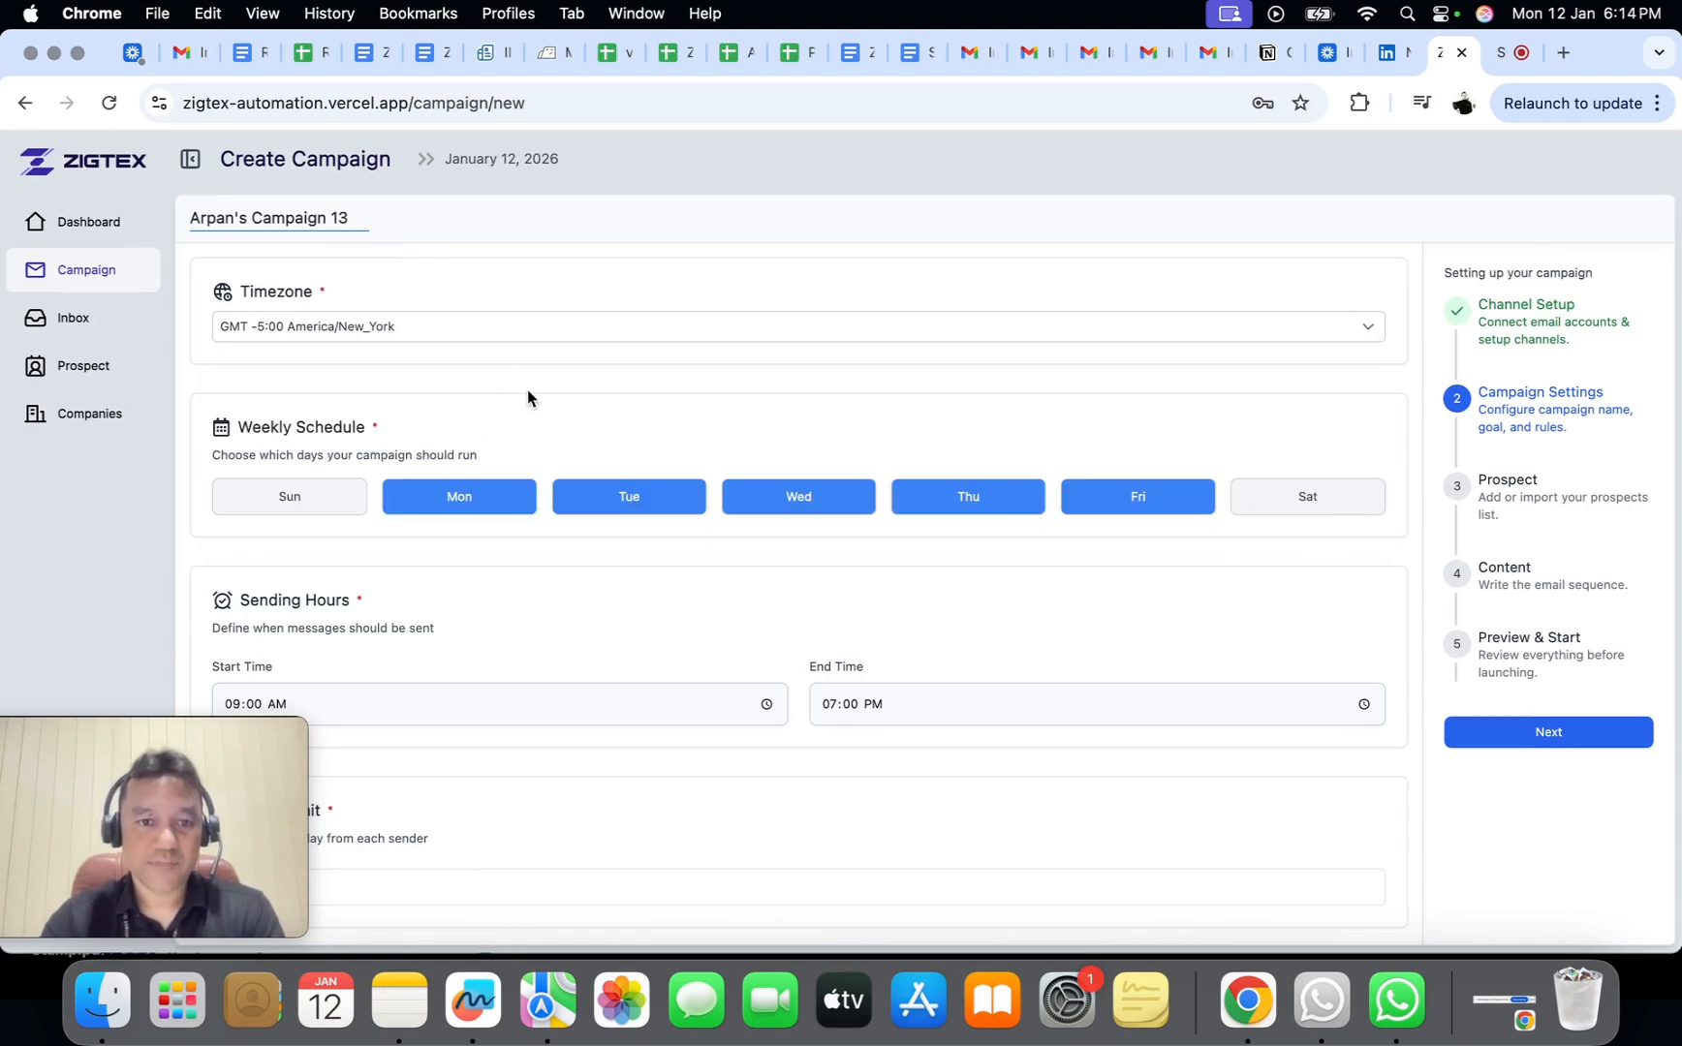
{"action": "left_click", "coordinate": [483, 336]}
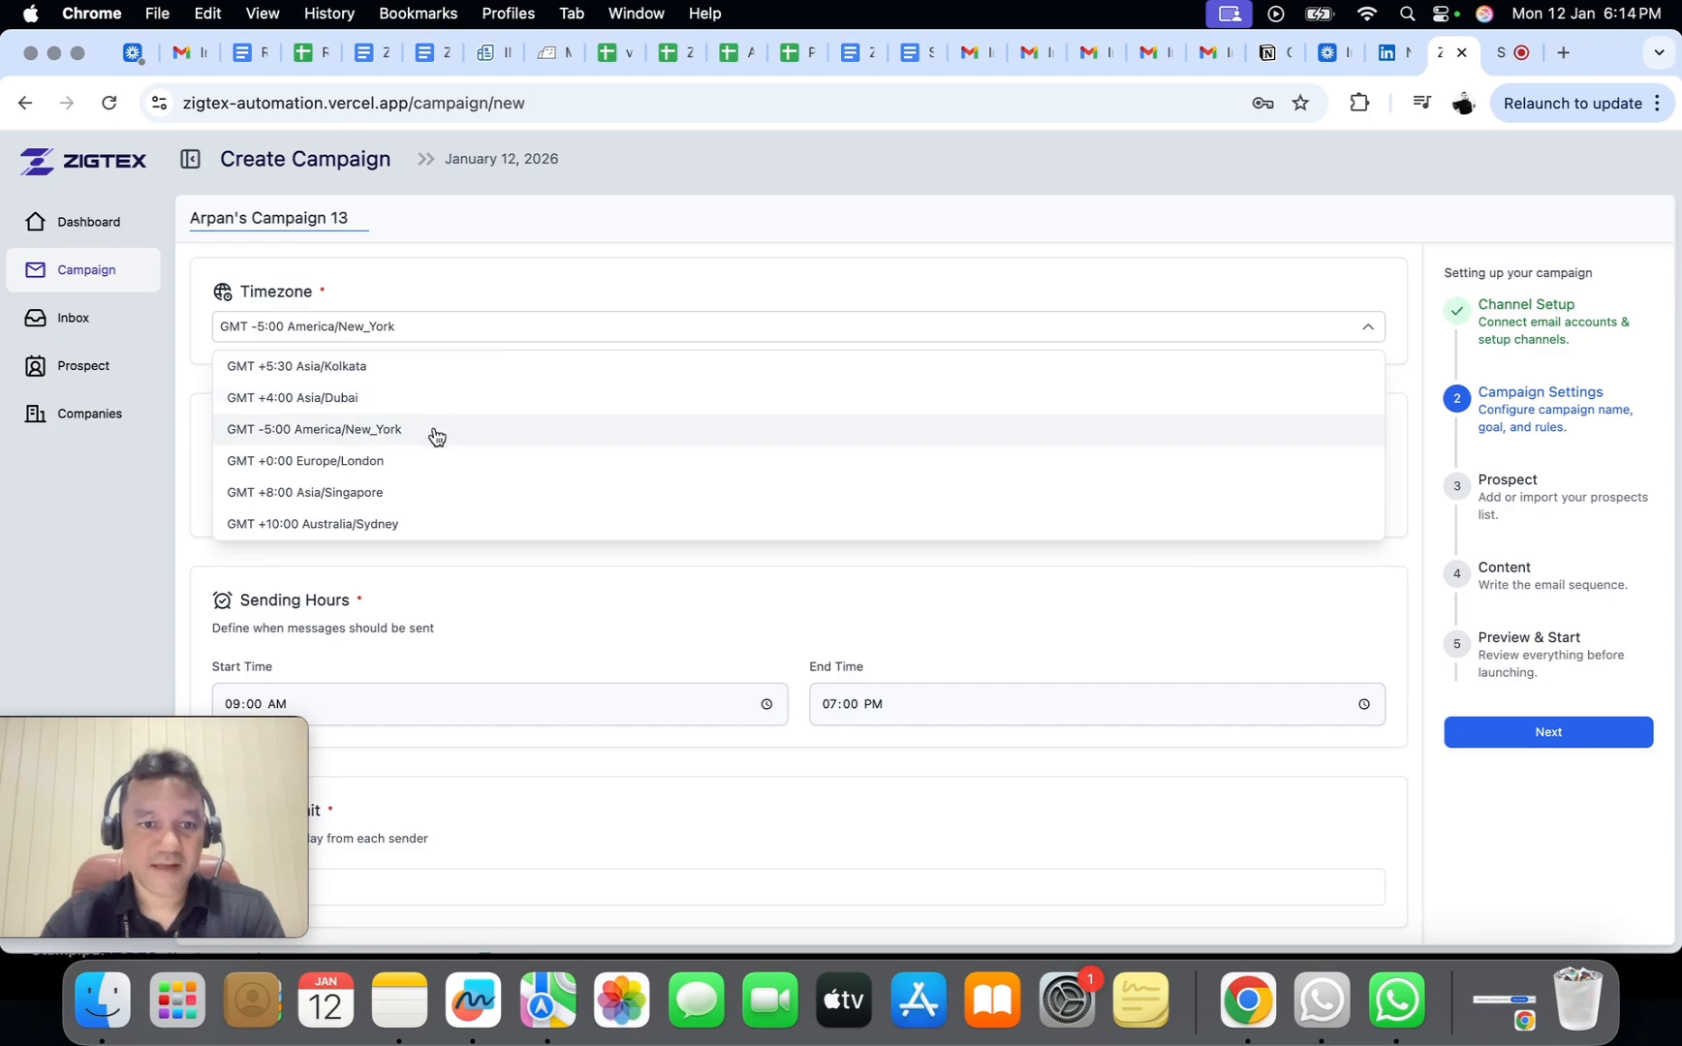
{"action": "left_click", "coordinate": [424, 462]}
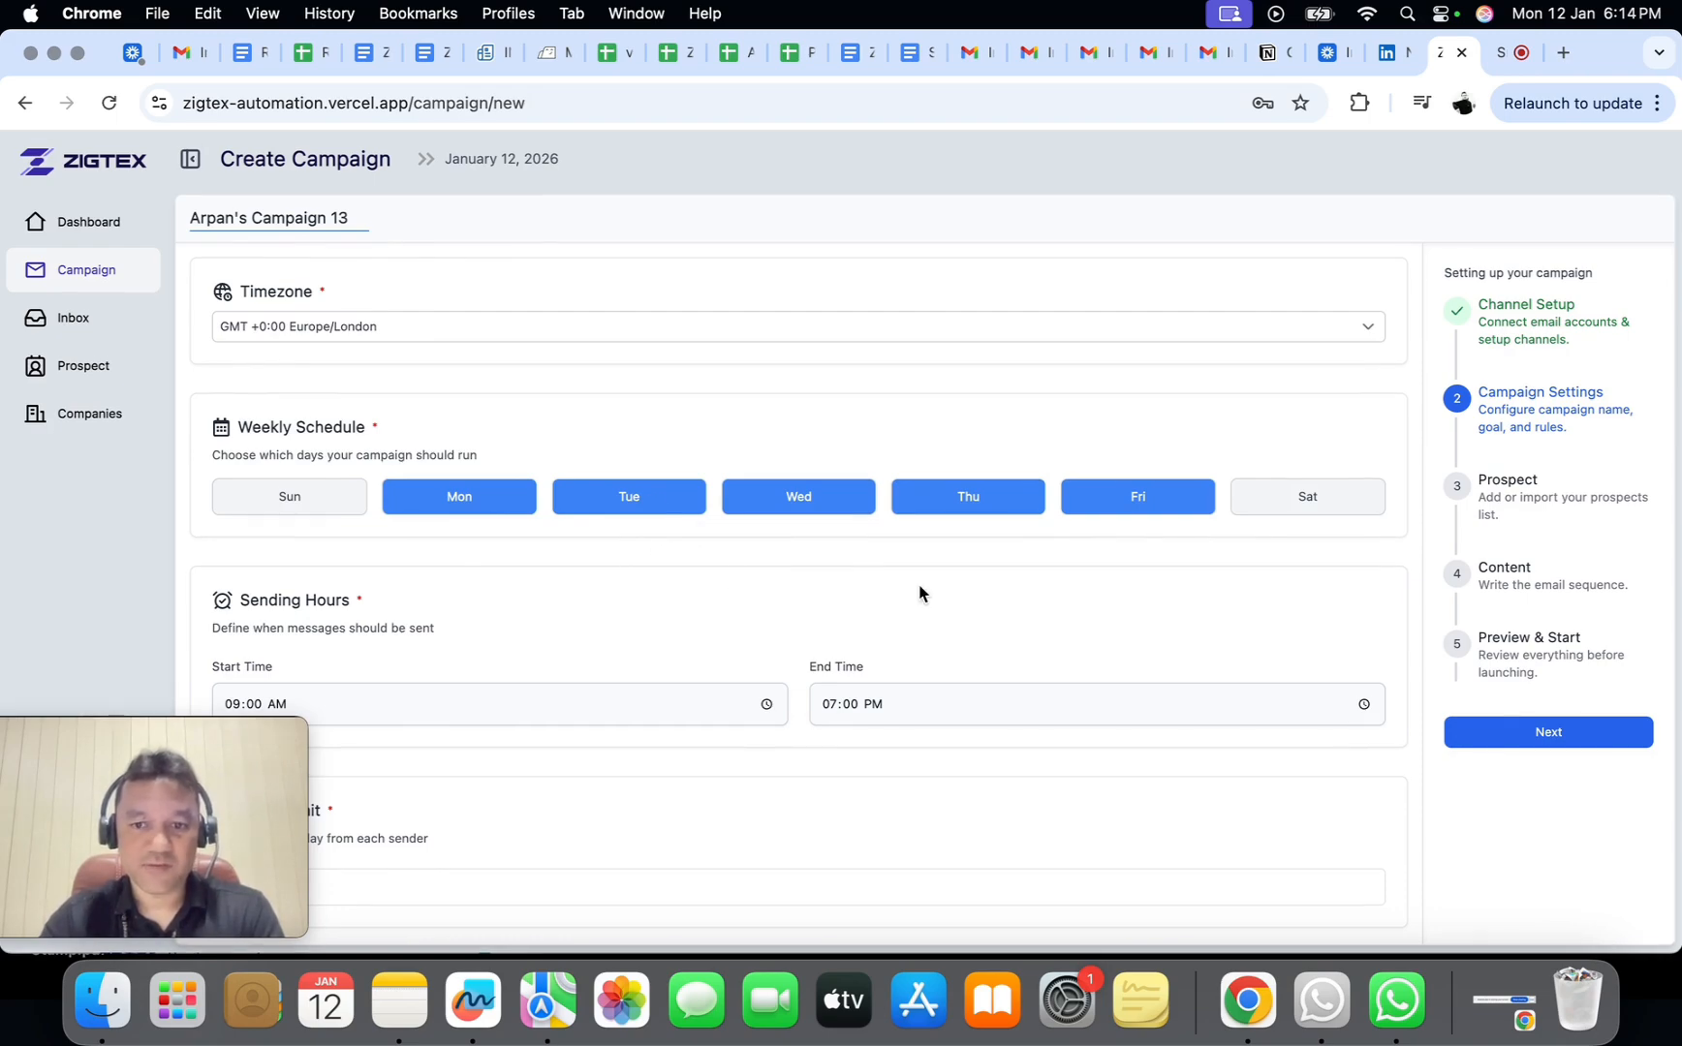
{"action": "left_click", "coordinate": [1539, 738]}
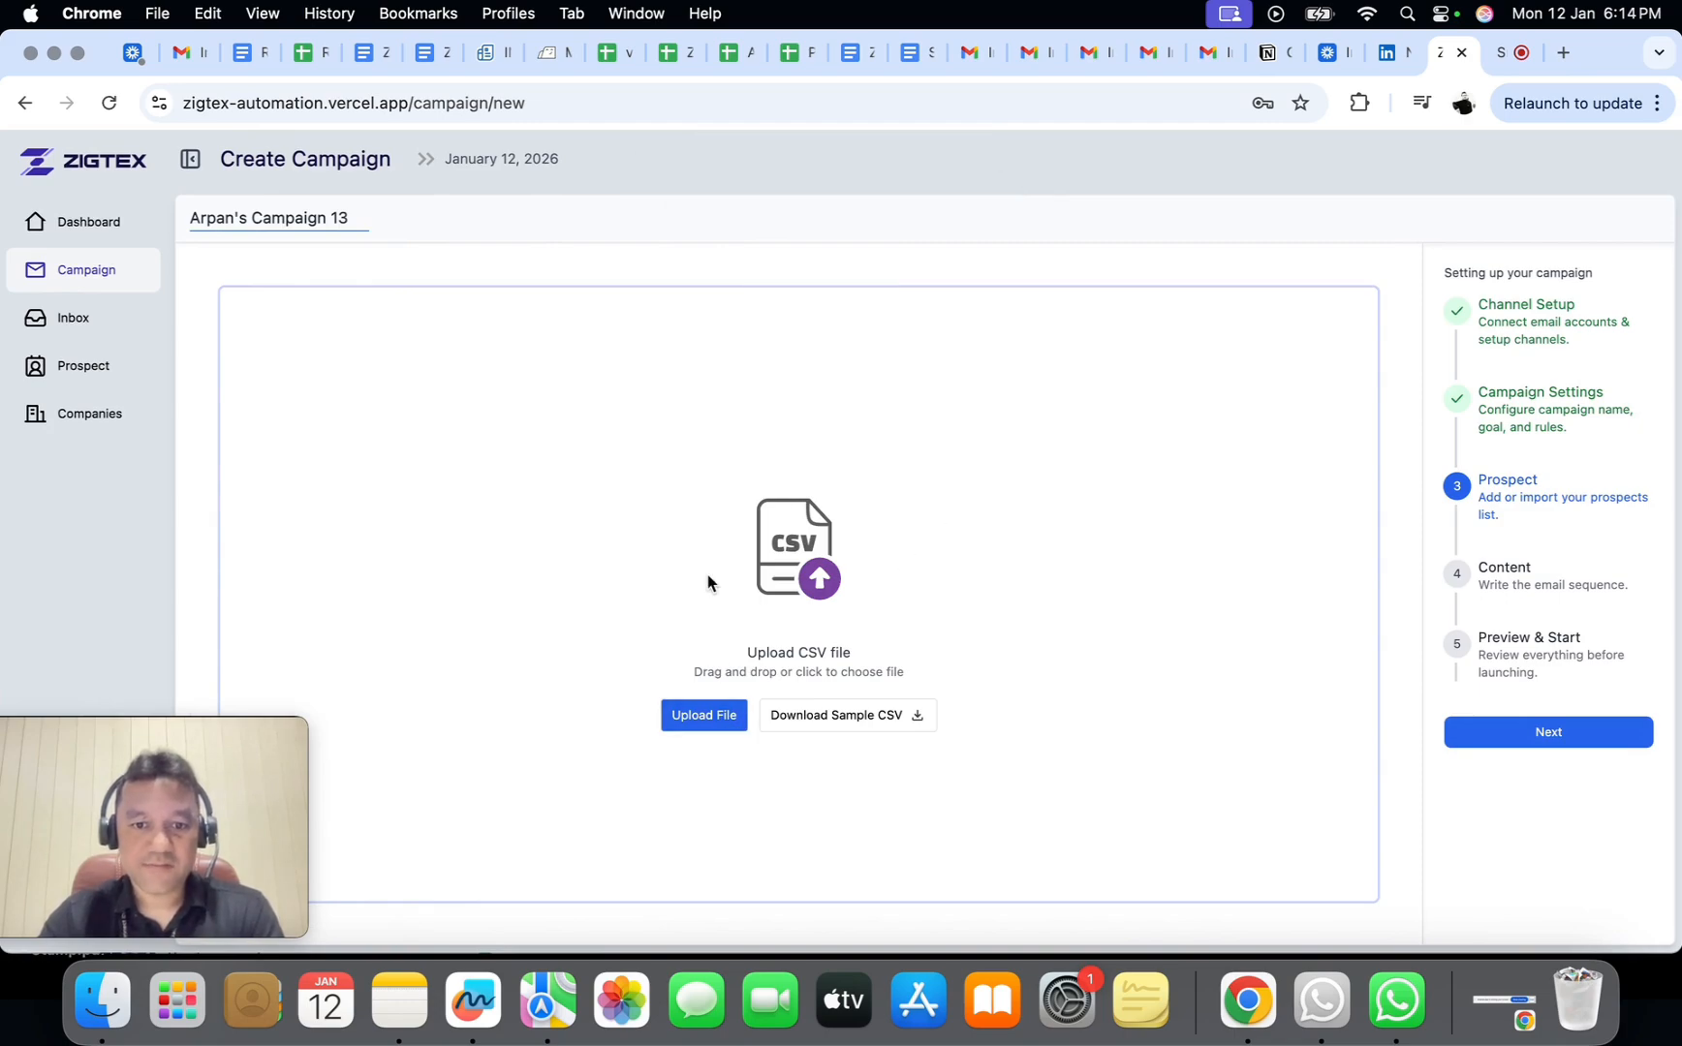
Step: Upload Sample_Prospect.csv from Downloads as the prospect list, accept the merge tag mapping and continue to the content stage
{"action": "left_click", "coordinate": [705, 716]}
{"action": "left_click", "coordinate": [672, 351]}
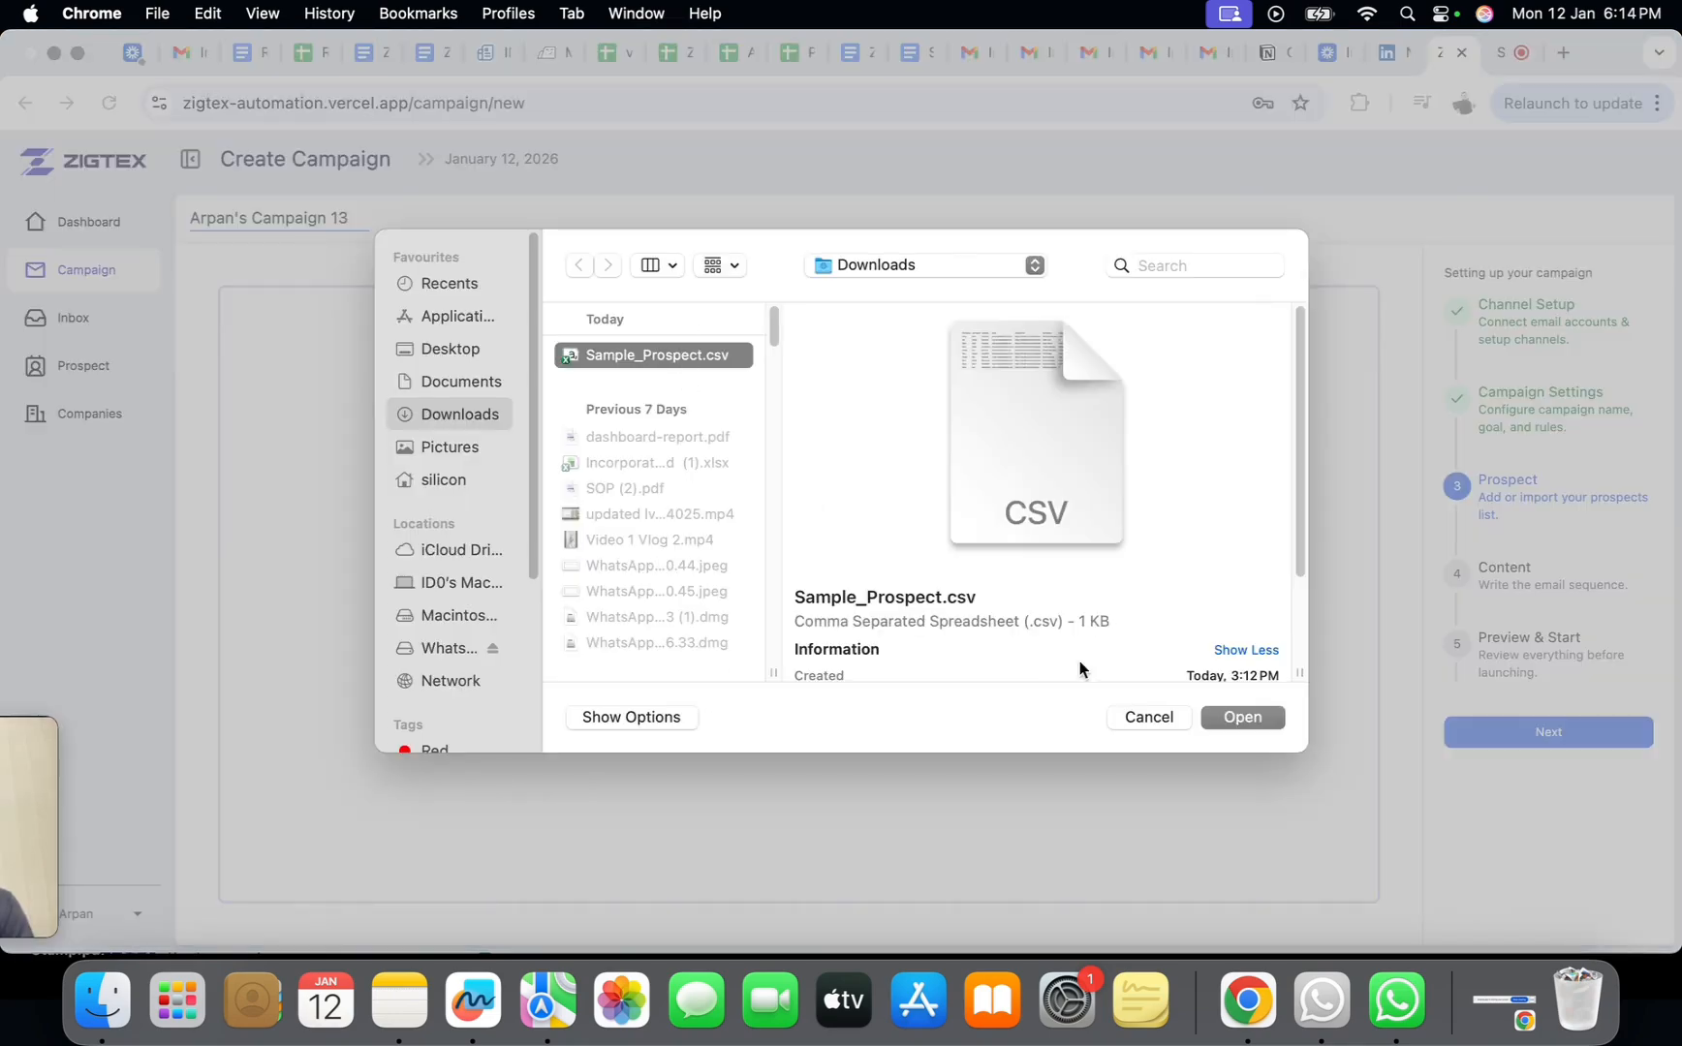
{"action": "left_click", "coordinate": [1242, 718]}
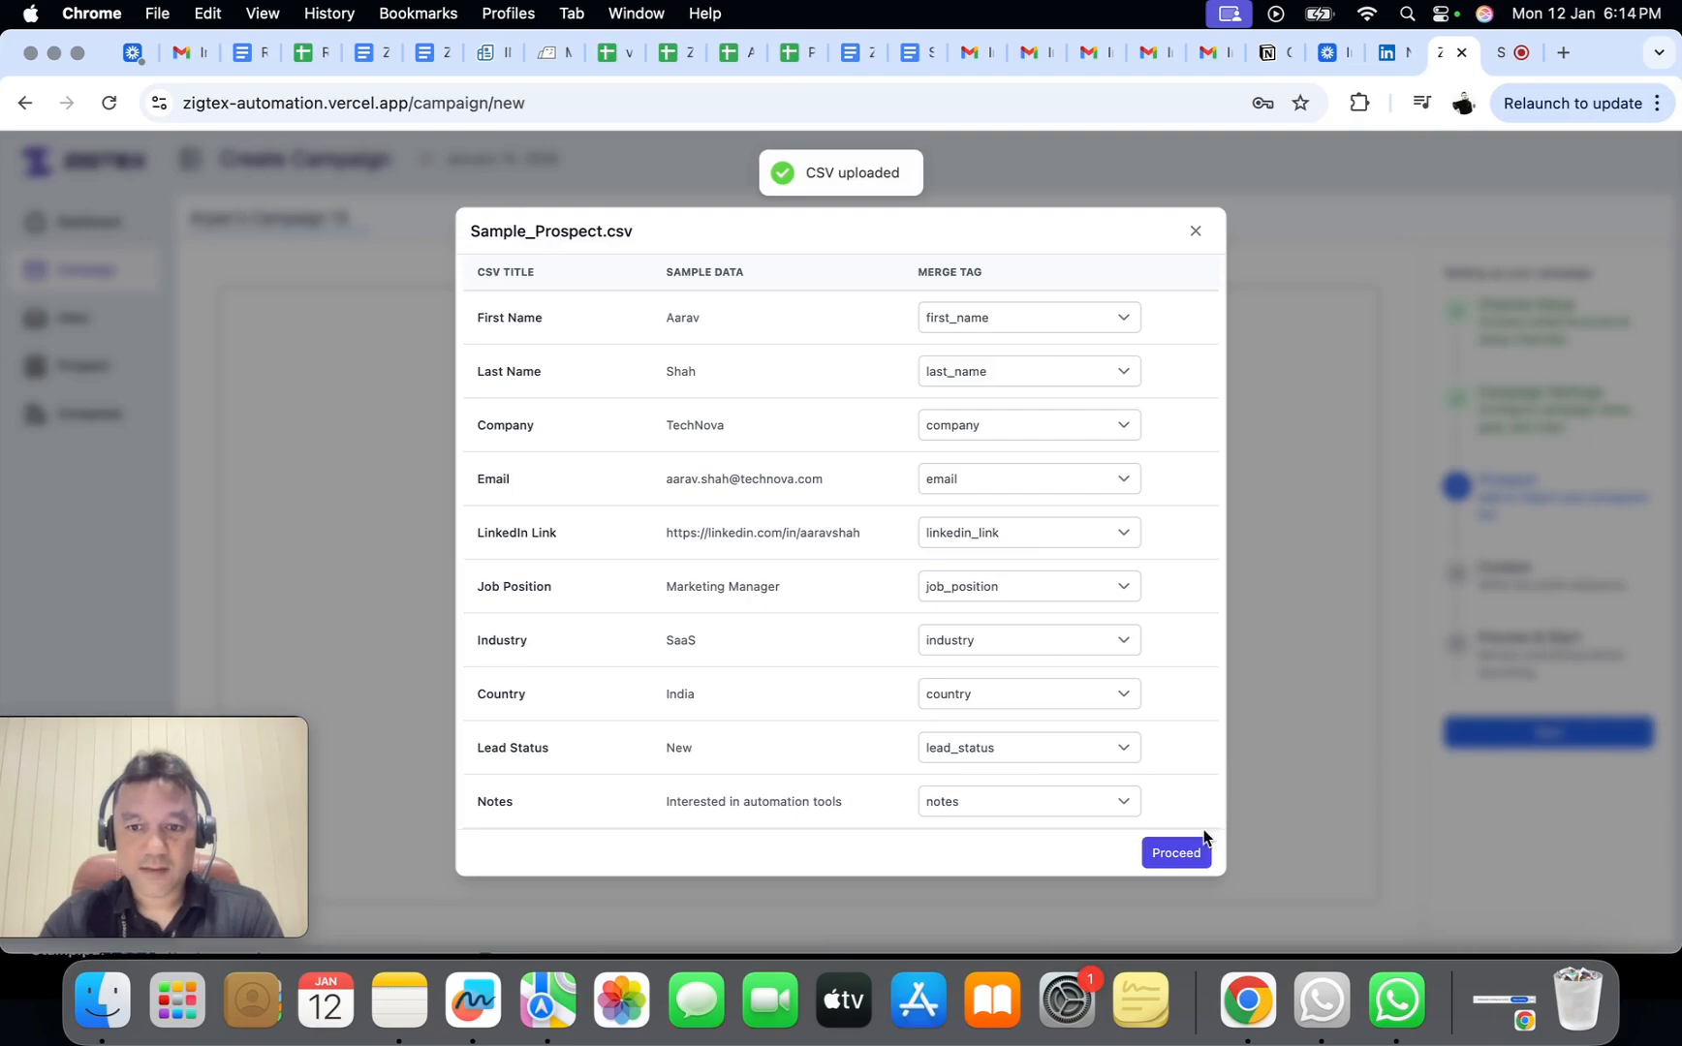
{"action": "left_click", "coordinate": [1190, 843]}
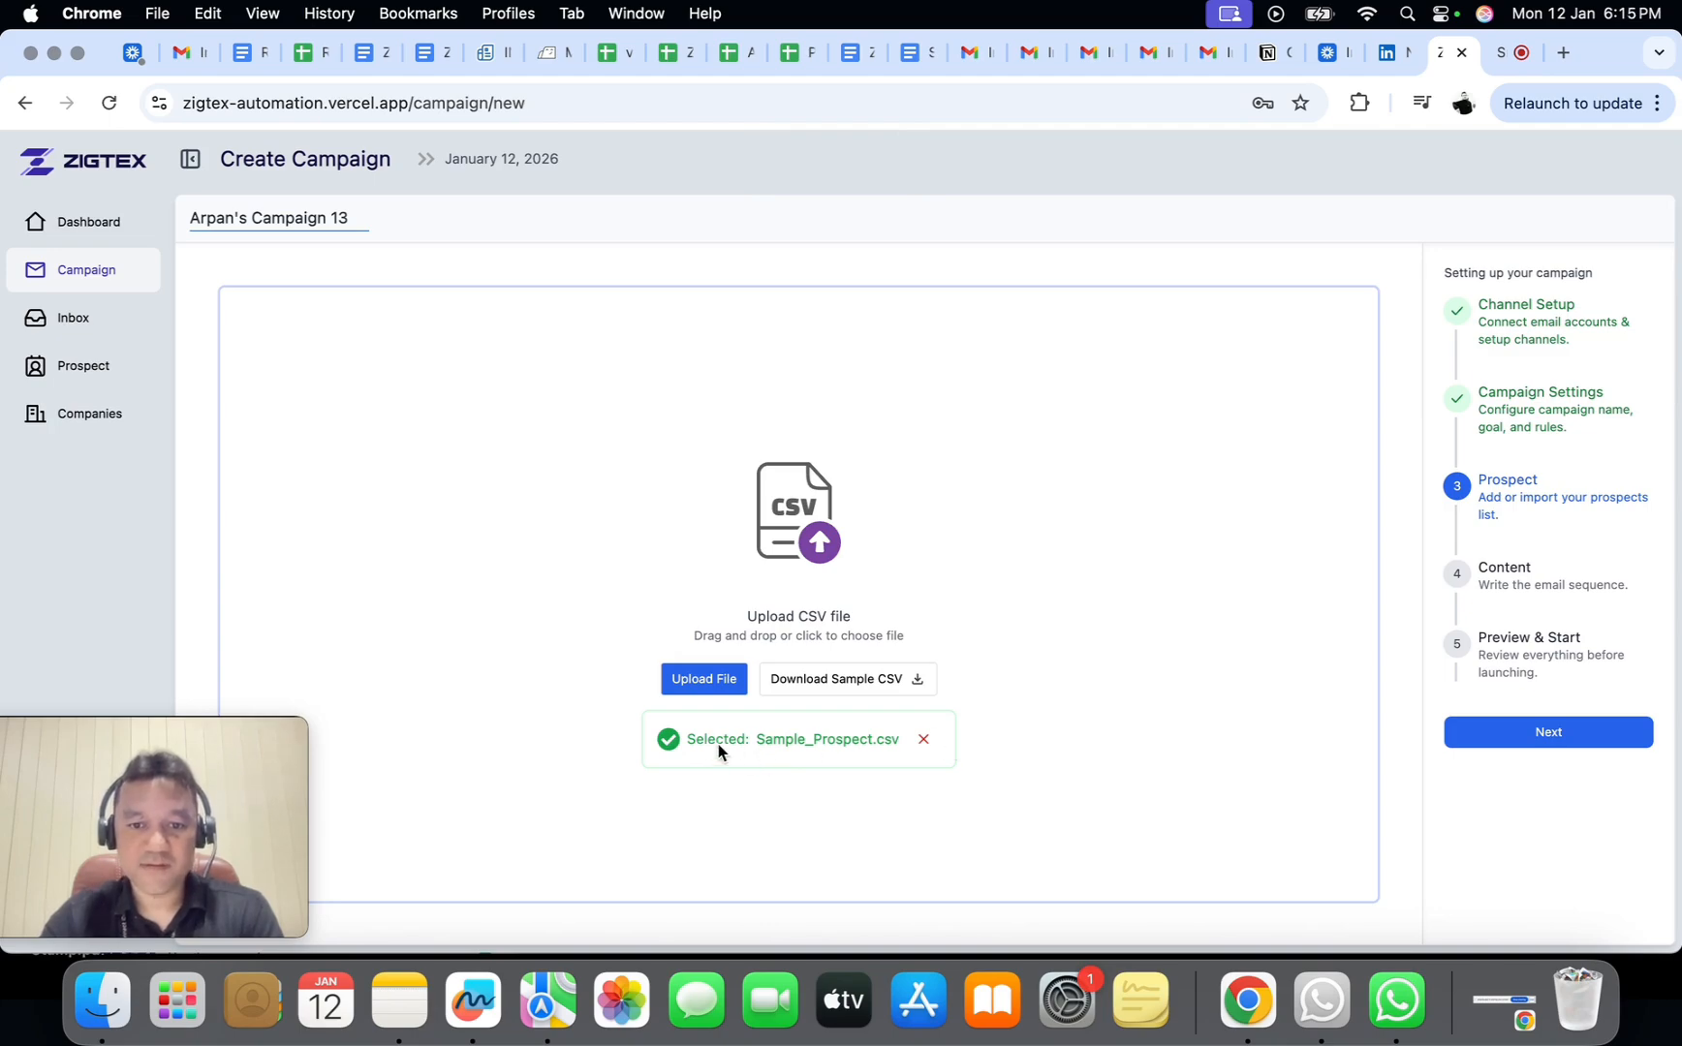
{"action": "left_click", "coordinate": [1519, 739]}
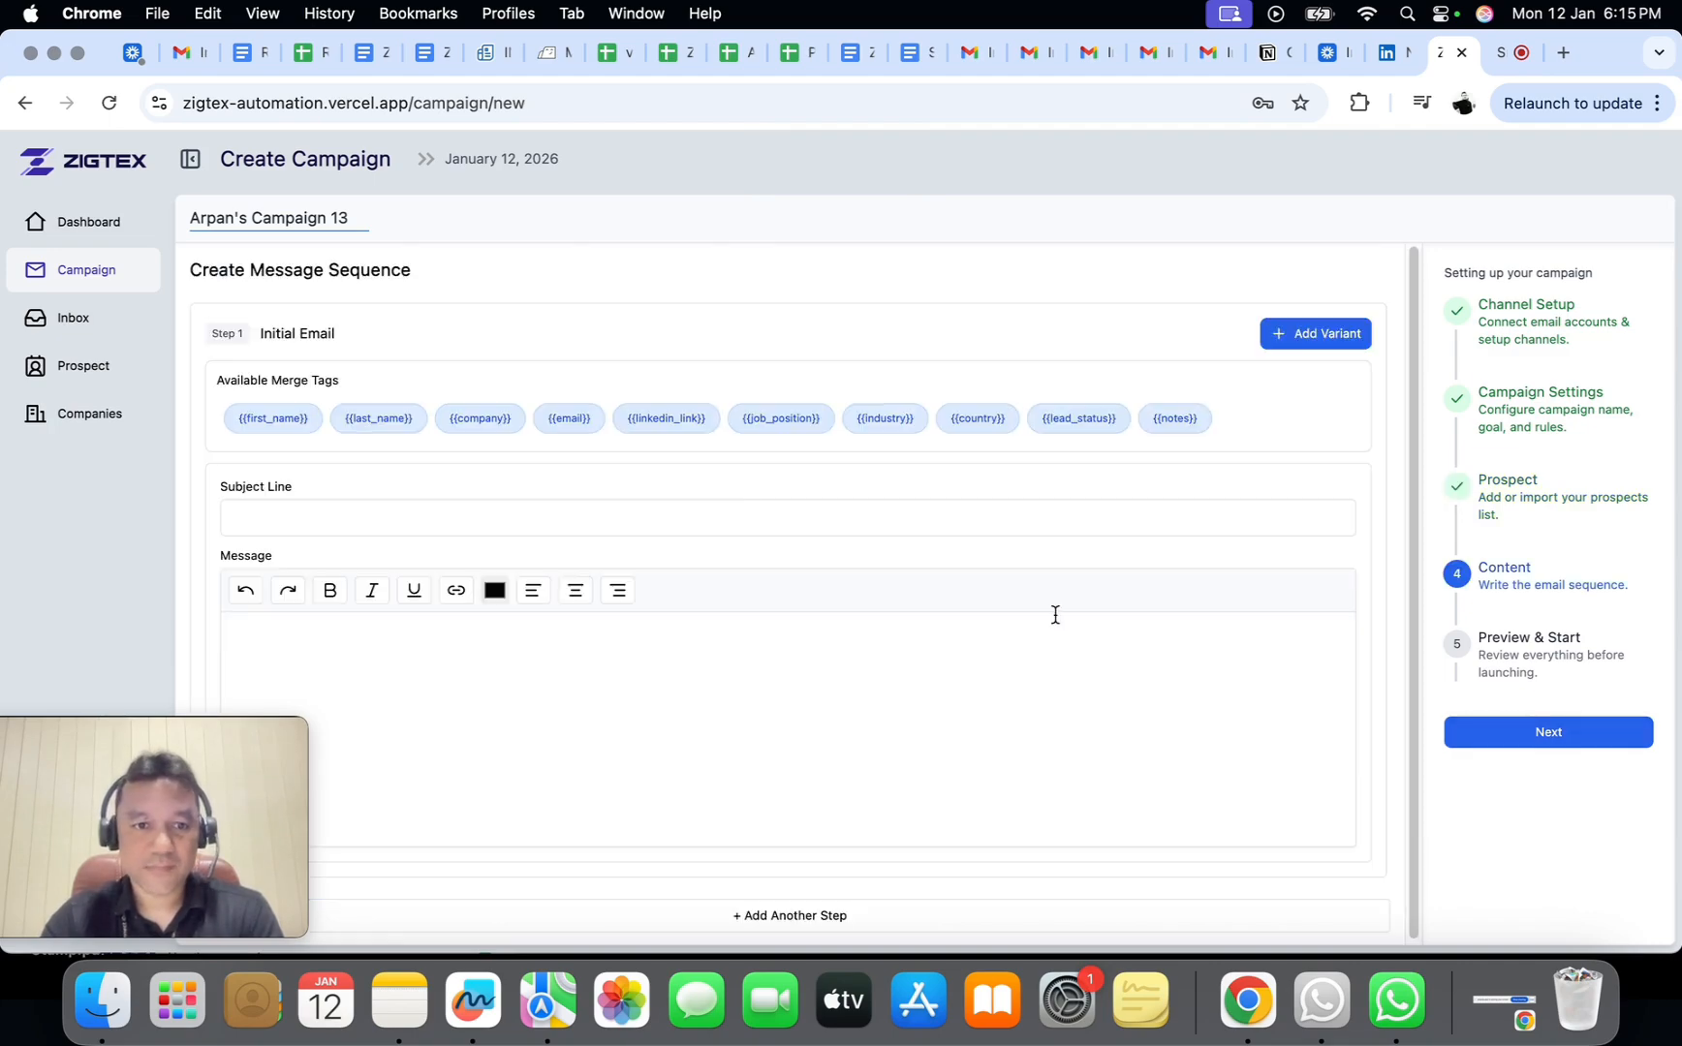
Step: Give the initial email the subject "Hello" and insert the {{first_name}} and {{last_name}} merge tags in its message
{"action": "left_click", "coordinate": [312, 511]}
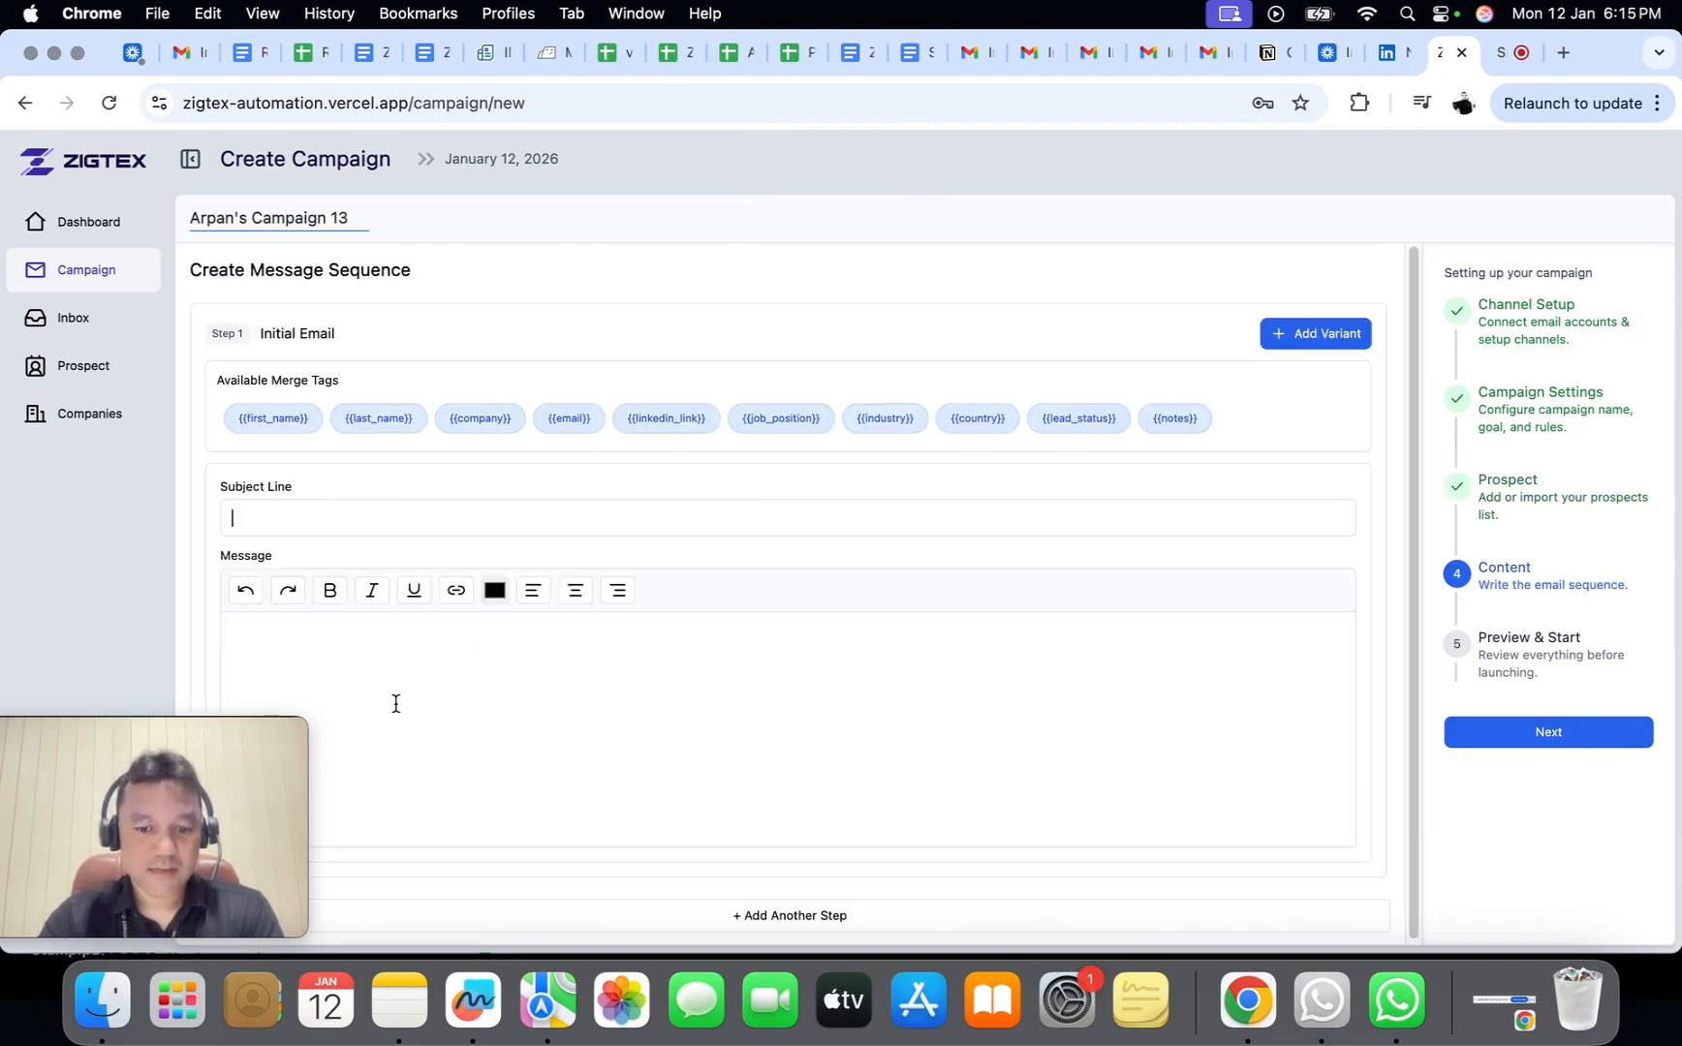
{"action": "type", "text": "Hello"}
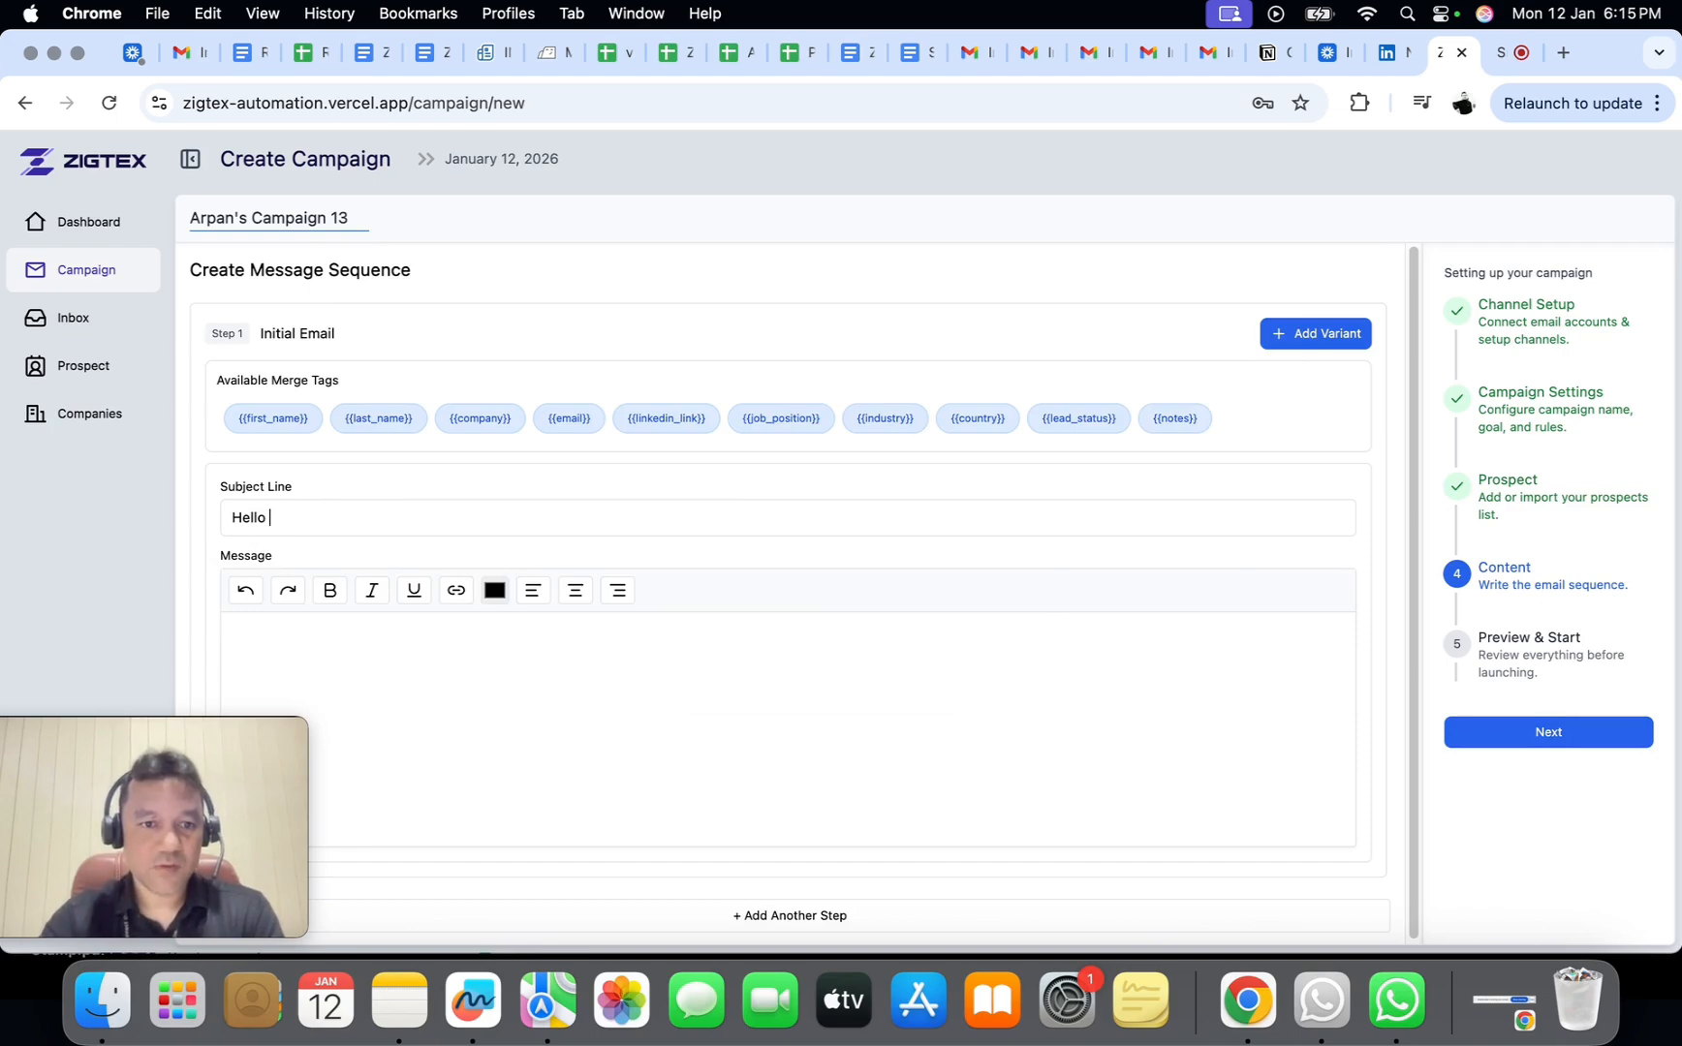
{"action": "left_click", "coordinate": [371, 659]}
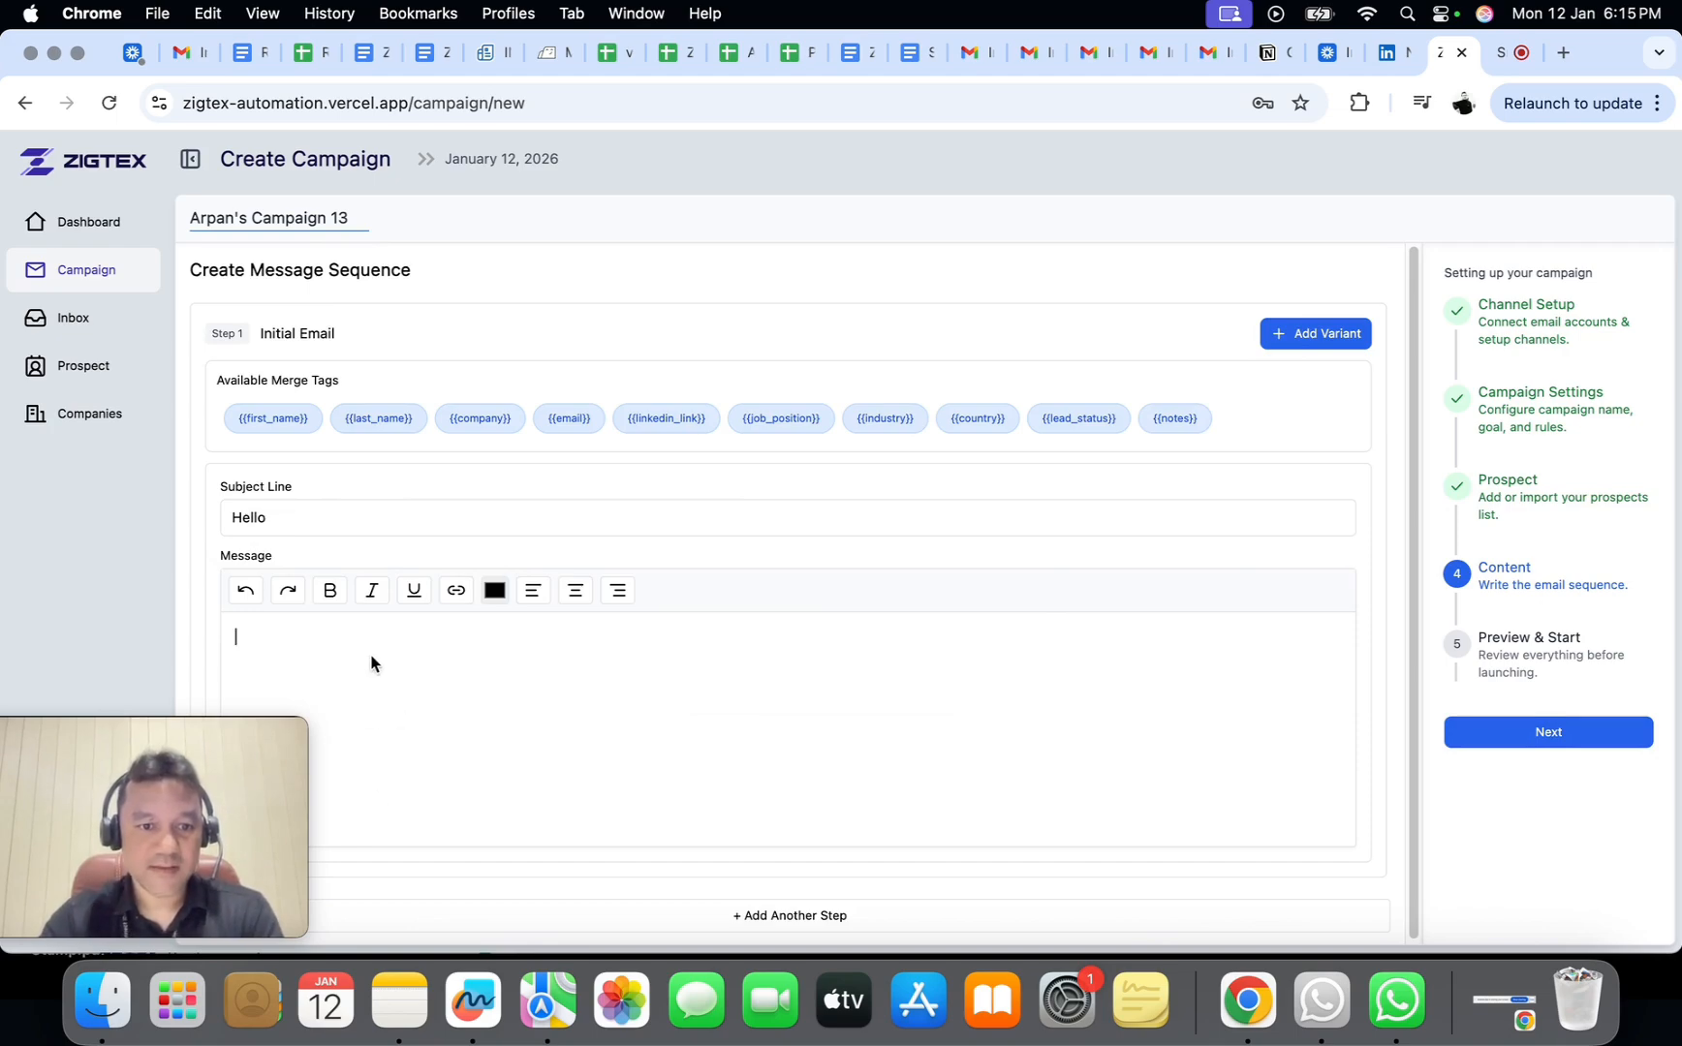
{"action": "left_click", "coordinate": [269, 418]}
{"action": "left_click", "coordinate": [366, 420]}
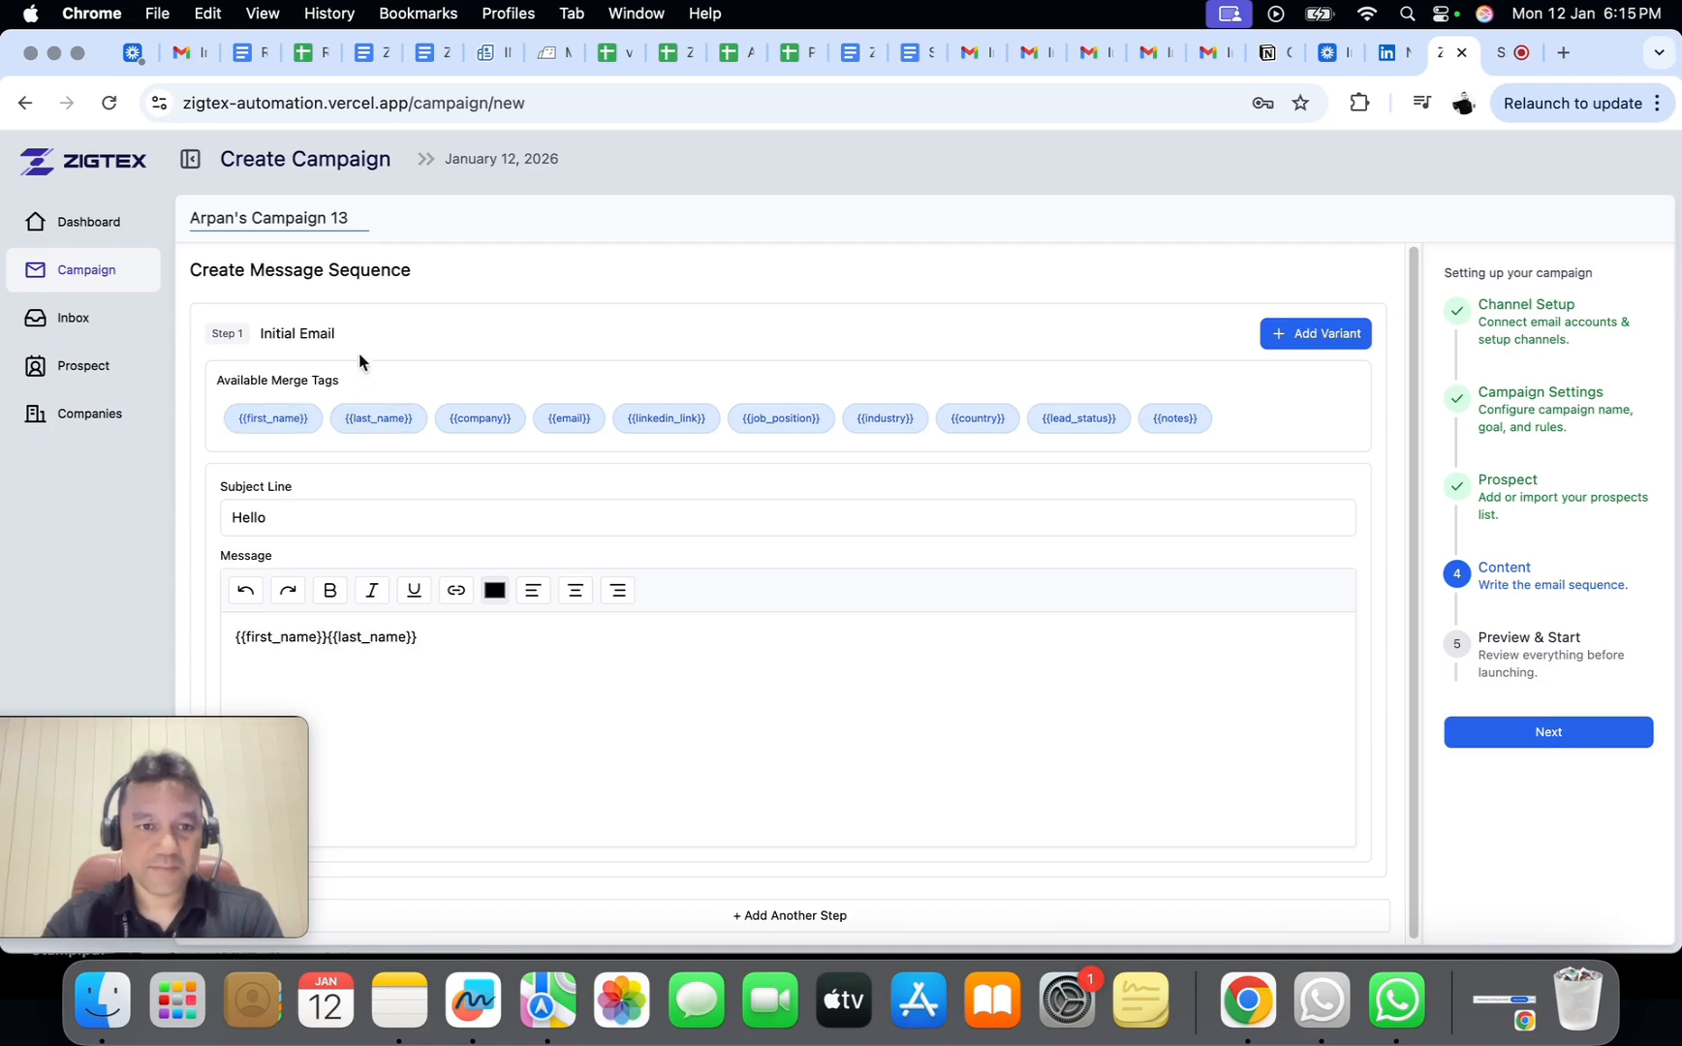
{"action": "scroll", "coordinate": [492, 725], "scroll_direction": "down", "scroll_amount": 1}
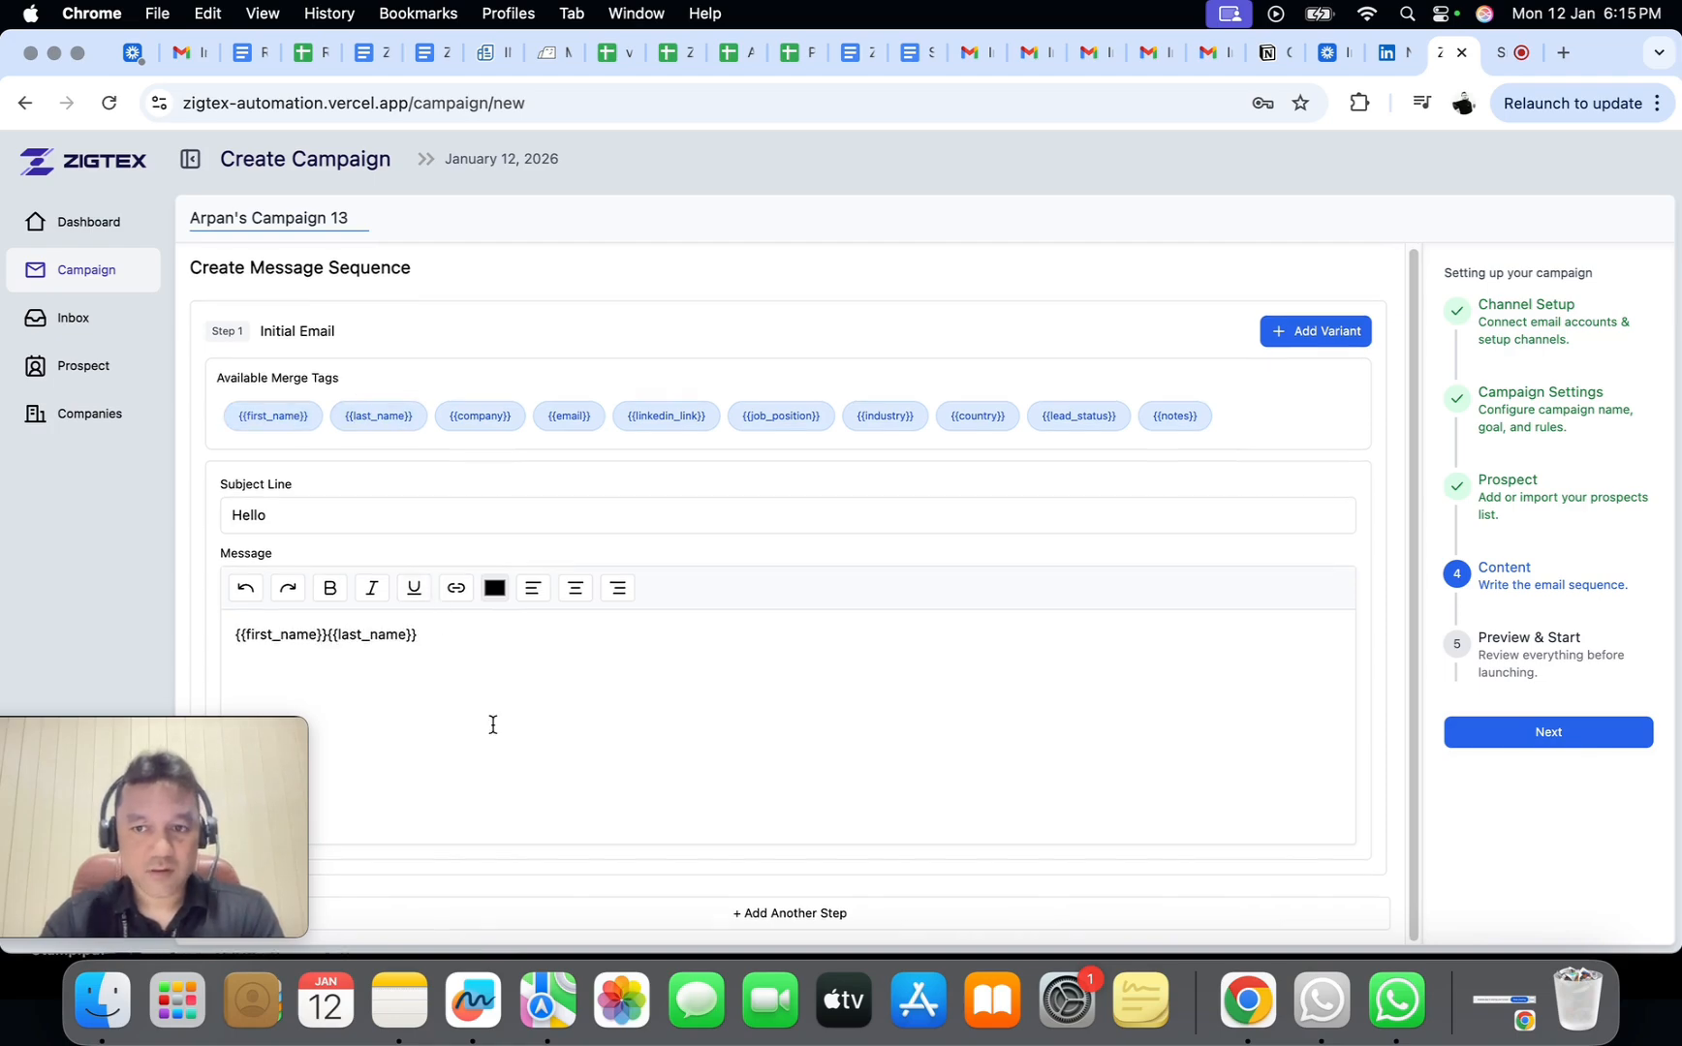
Step: Add a variant to the initial email and remove it again
{"action": "left_click", "coordinate": [1327, 333]}
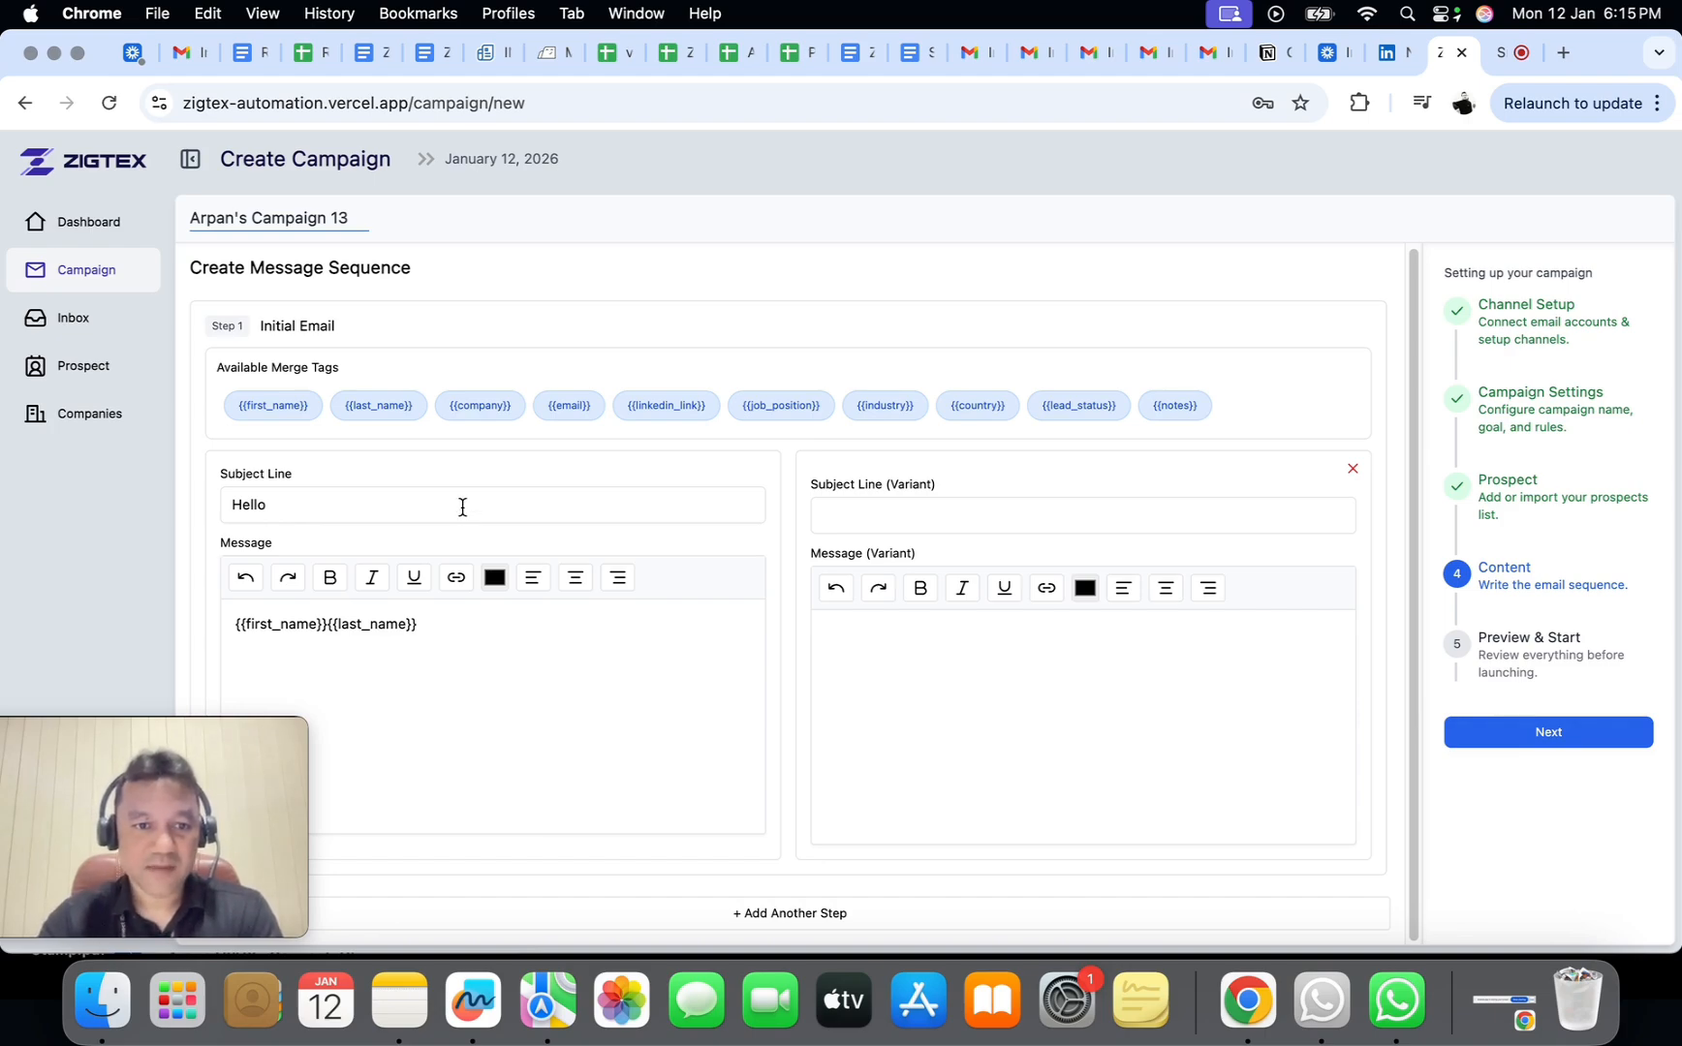
{"action": "left_click", "coordinate": [880, 509]}
{"action": "left_click", "coordinate": [603, 644]}
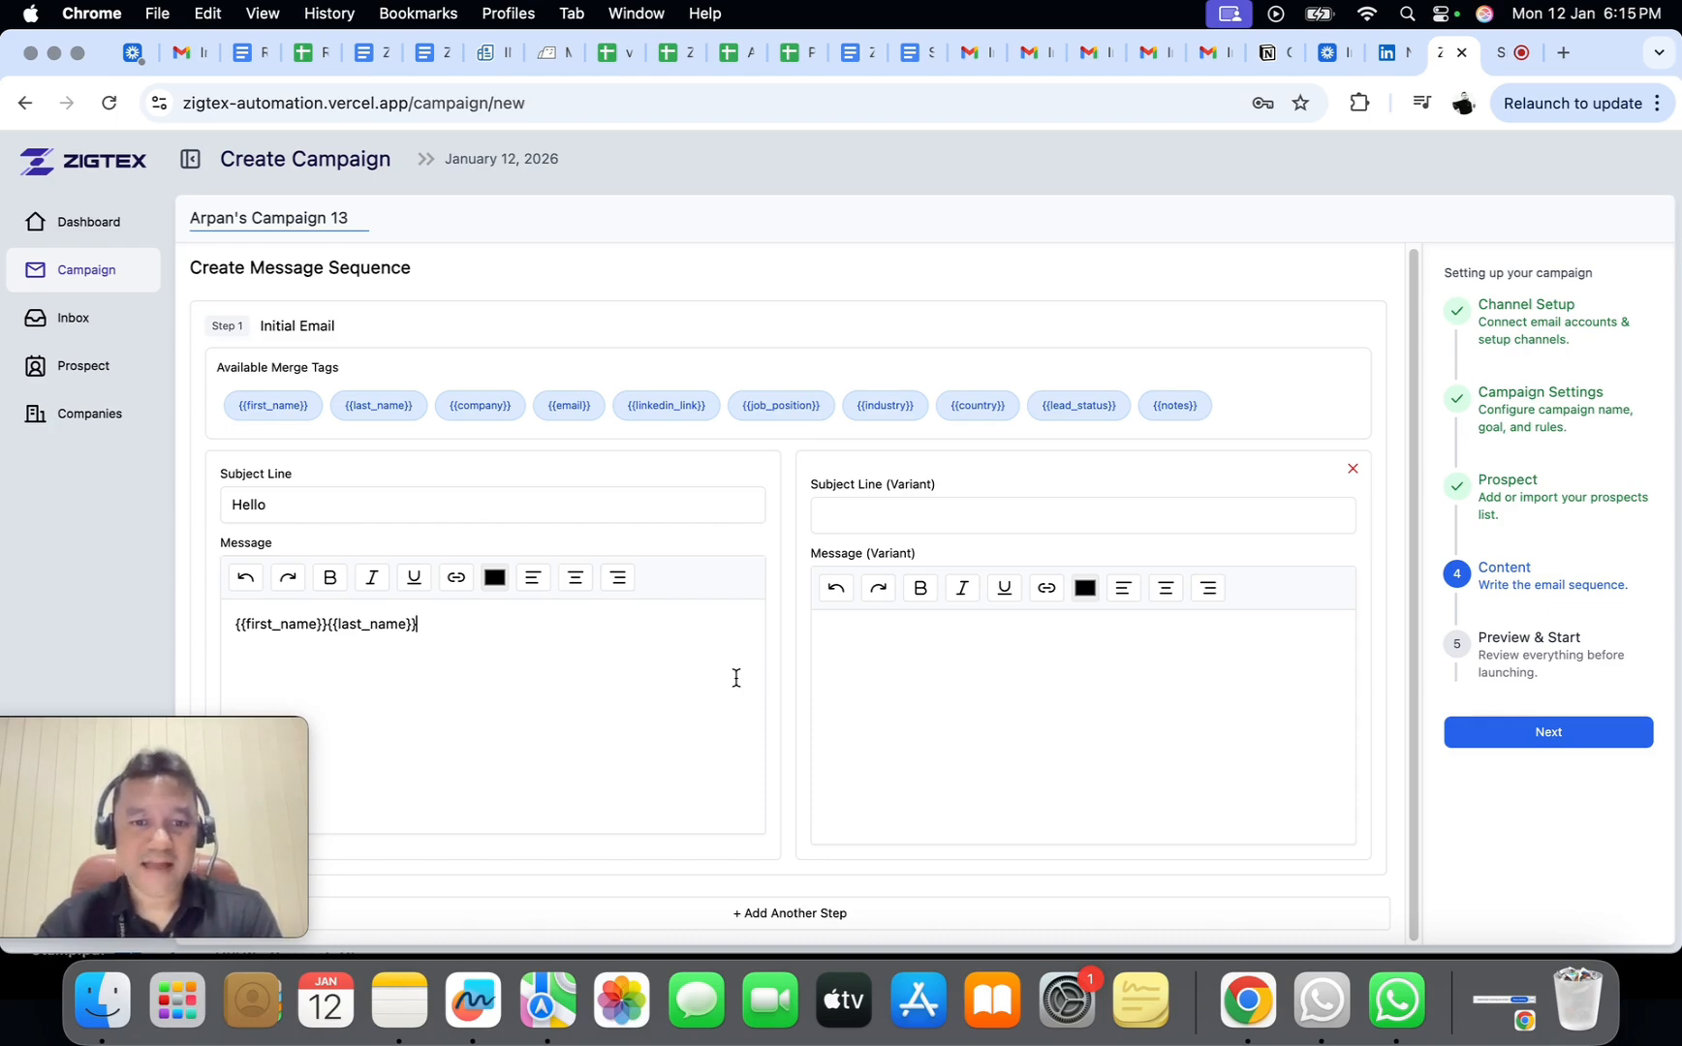
{"action": "left_click", "coordinate": [1353, 470]}
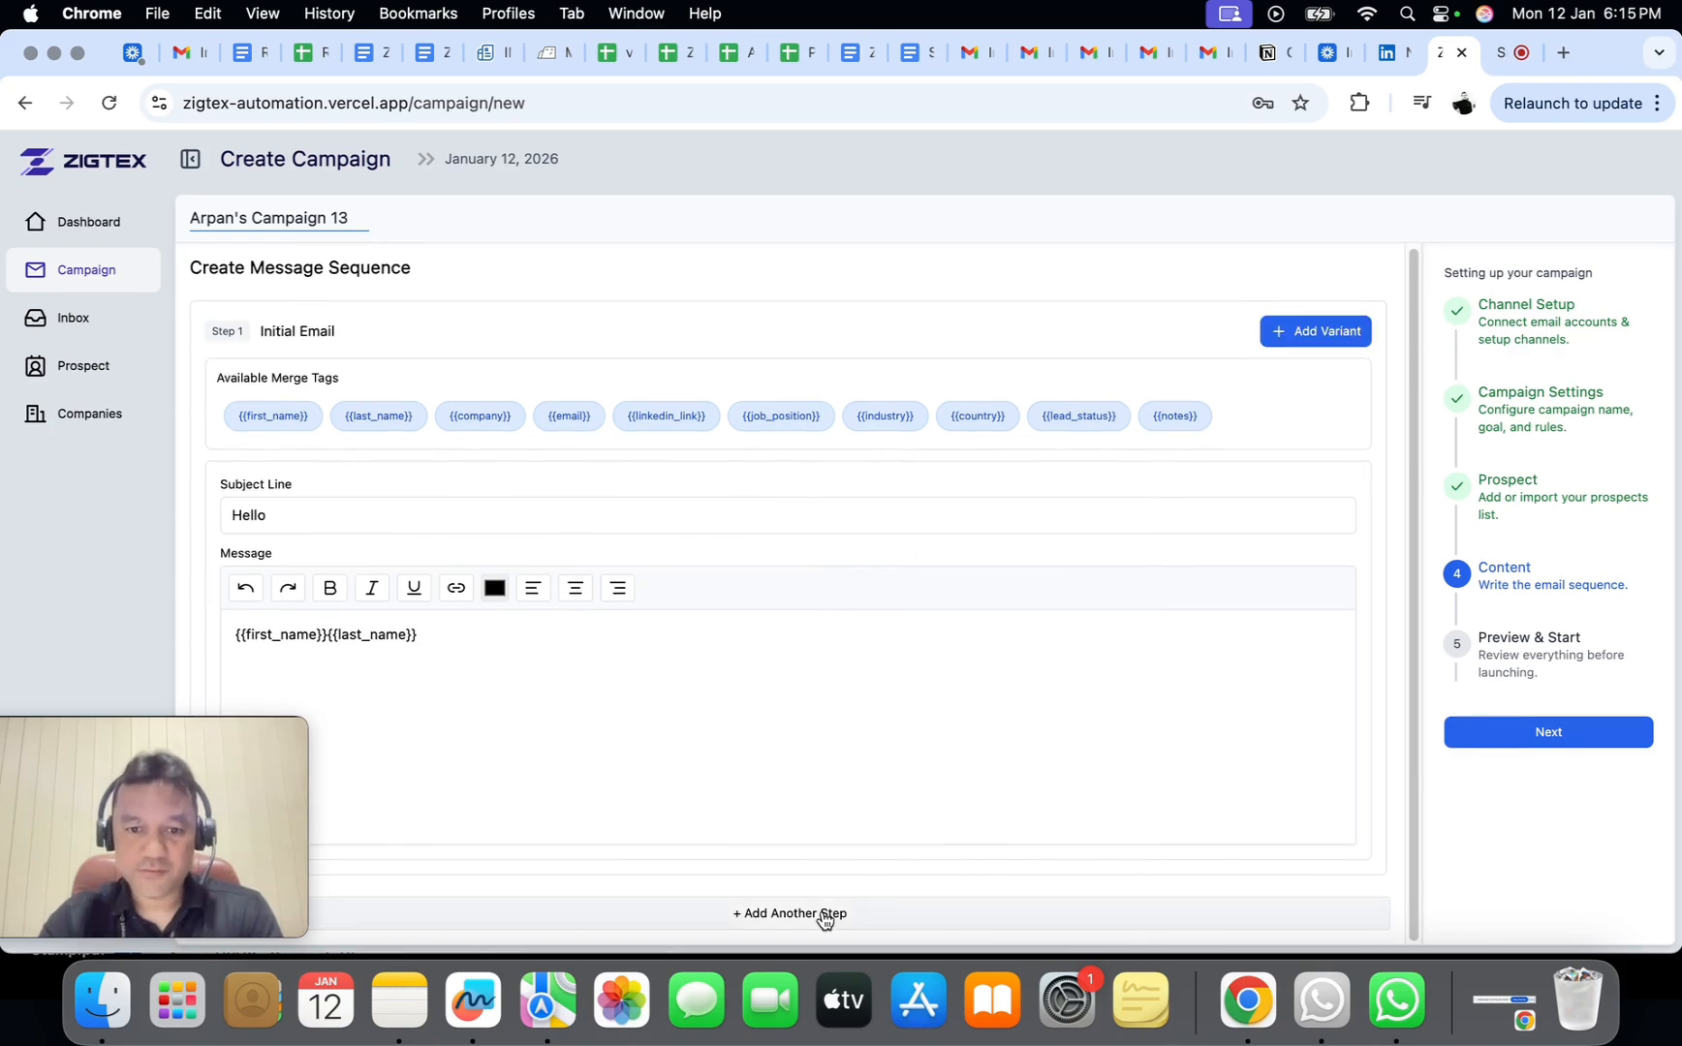
Step: Add a second step to the message sequence and set its follow-up delay to 2 days
{"action": "left_click", "coordinate": [903, 914]}
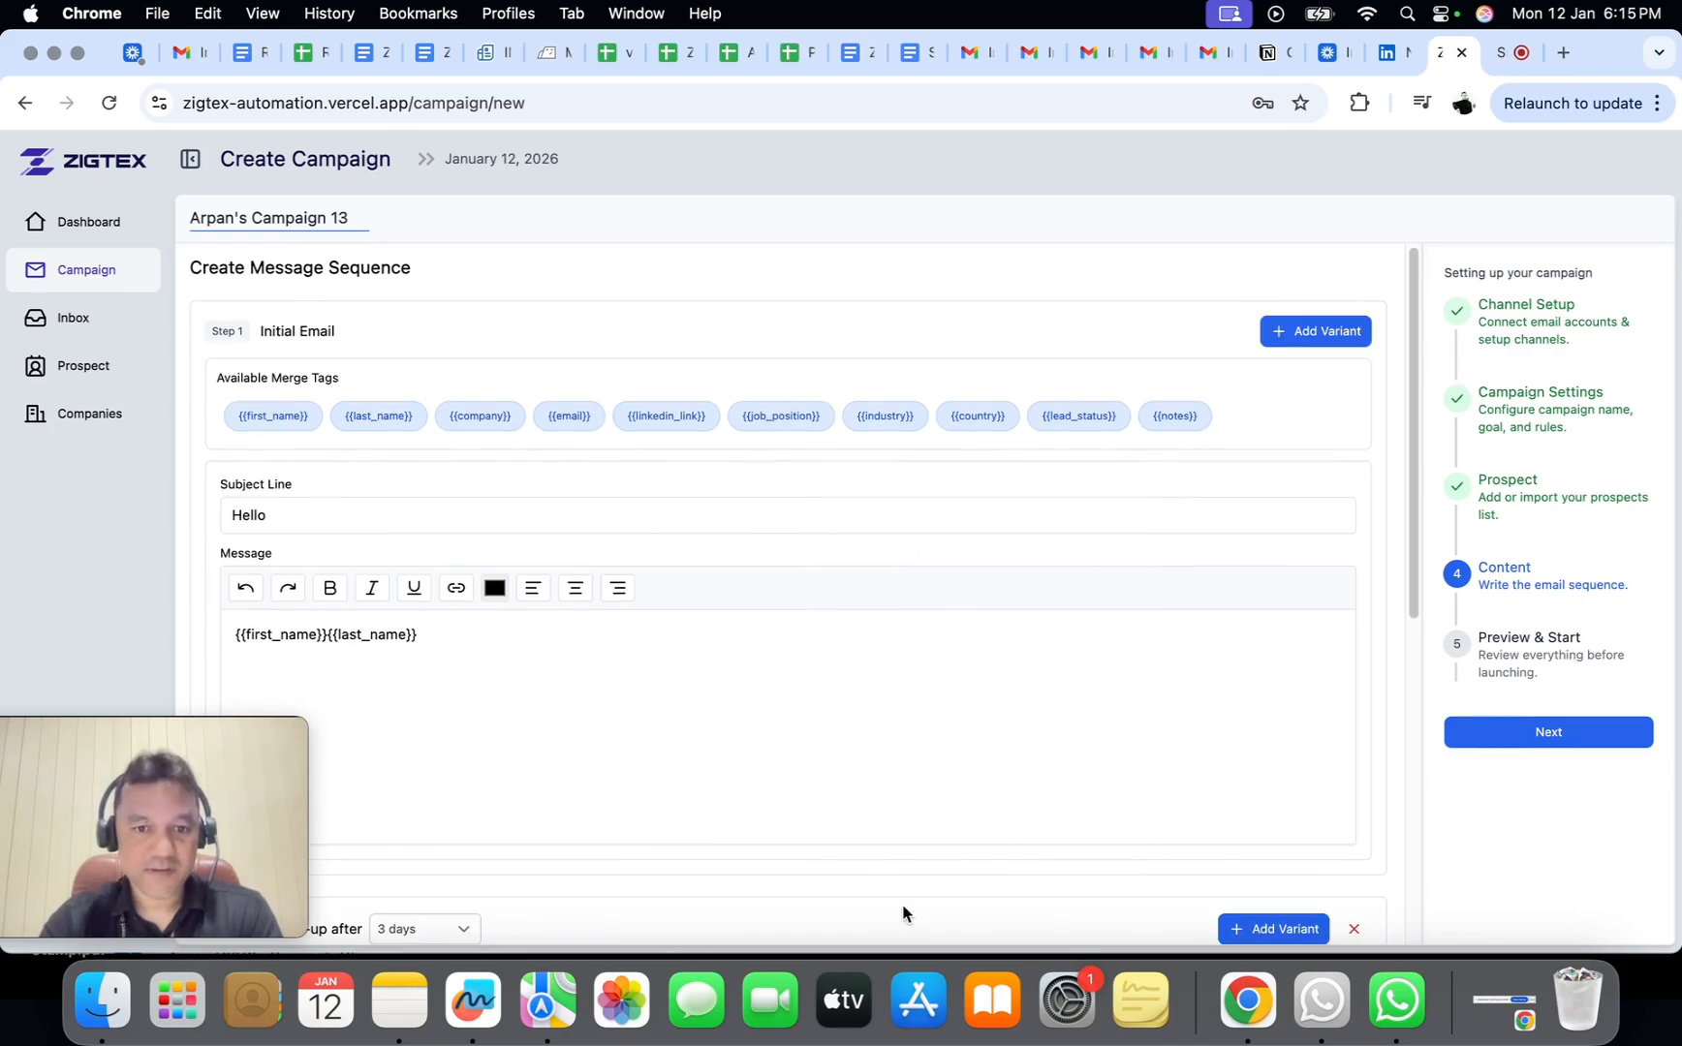
{"action": "scroll", "coordinate": [815, 719], "scroll_direction": "down", "scroll_amount": 5}
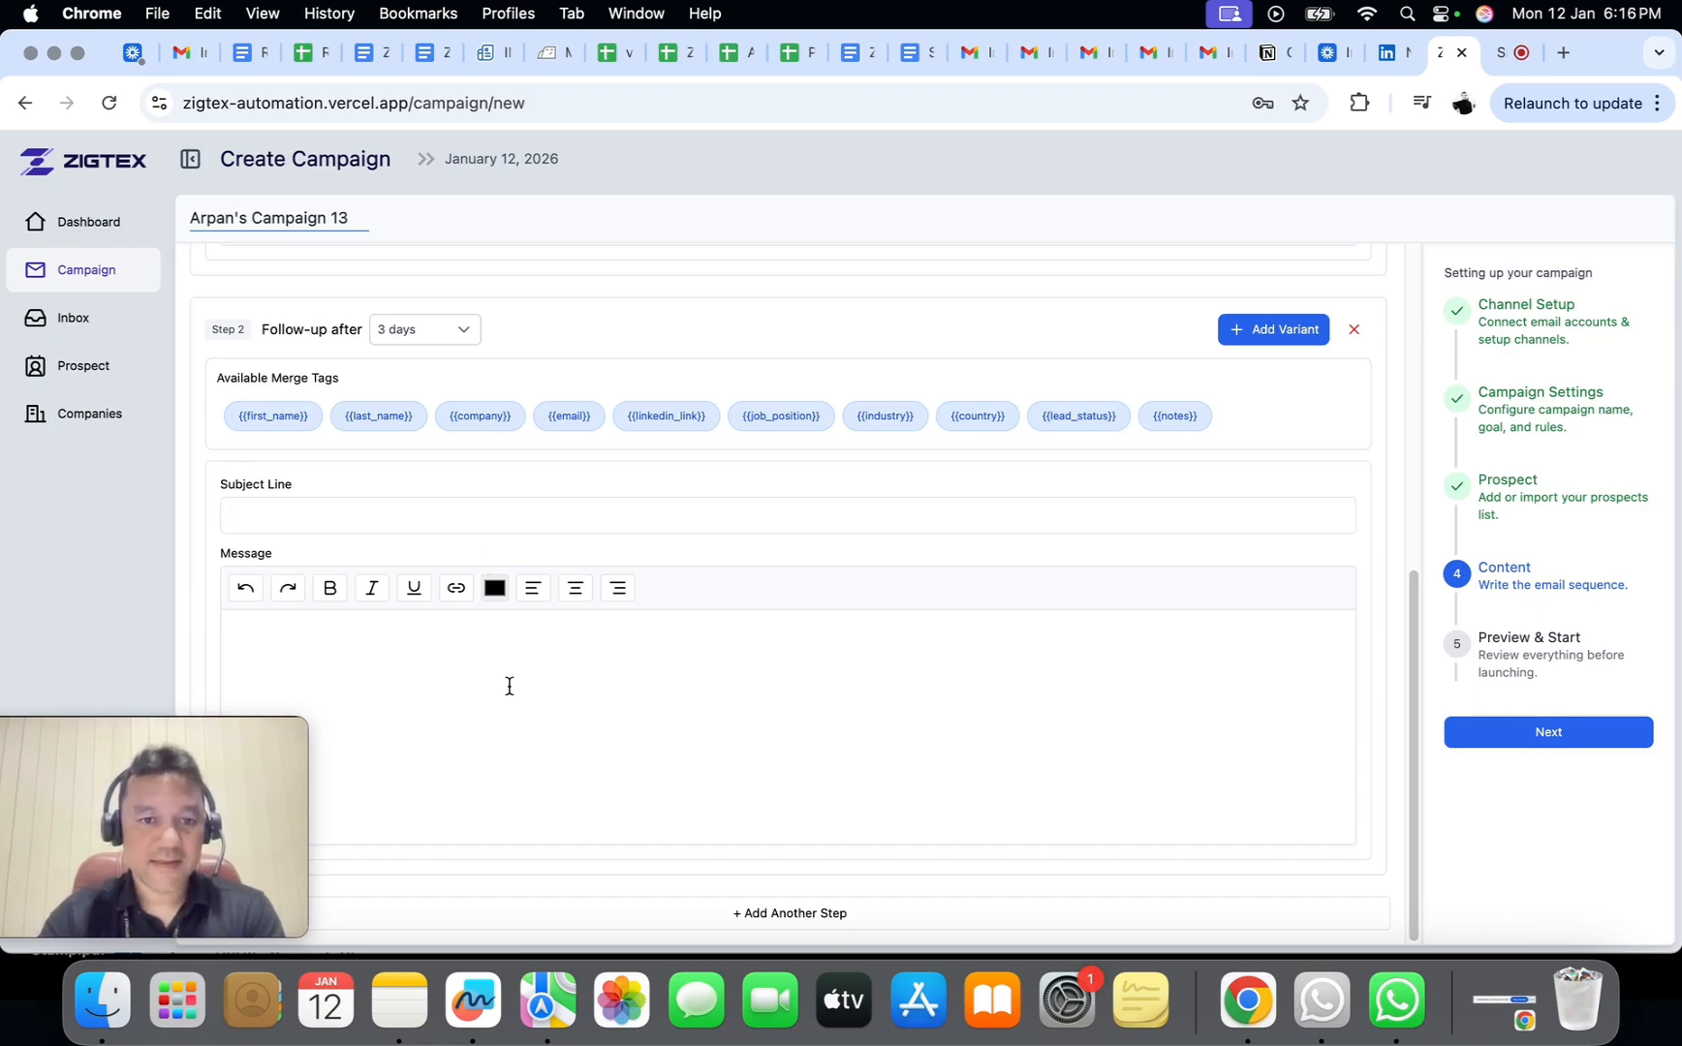
{"action": "left_click", "coordinate": [451, 339]}
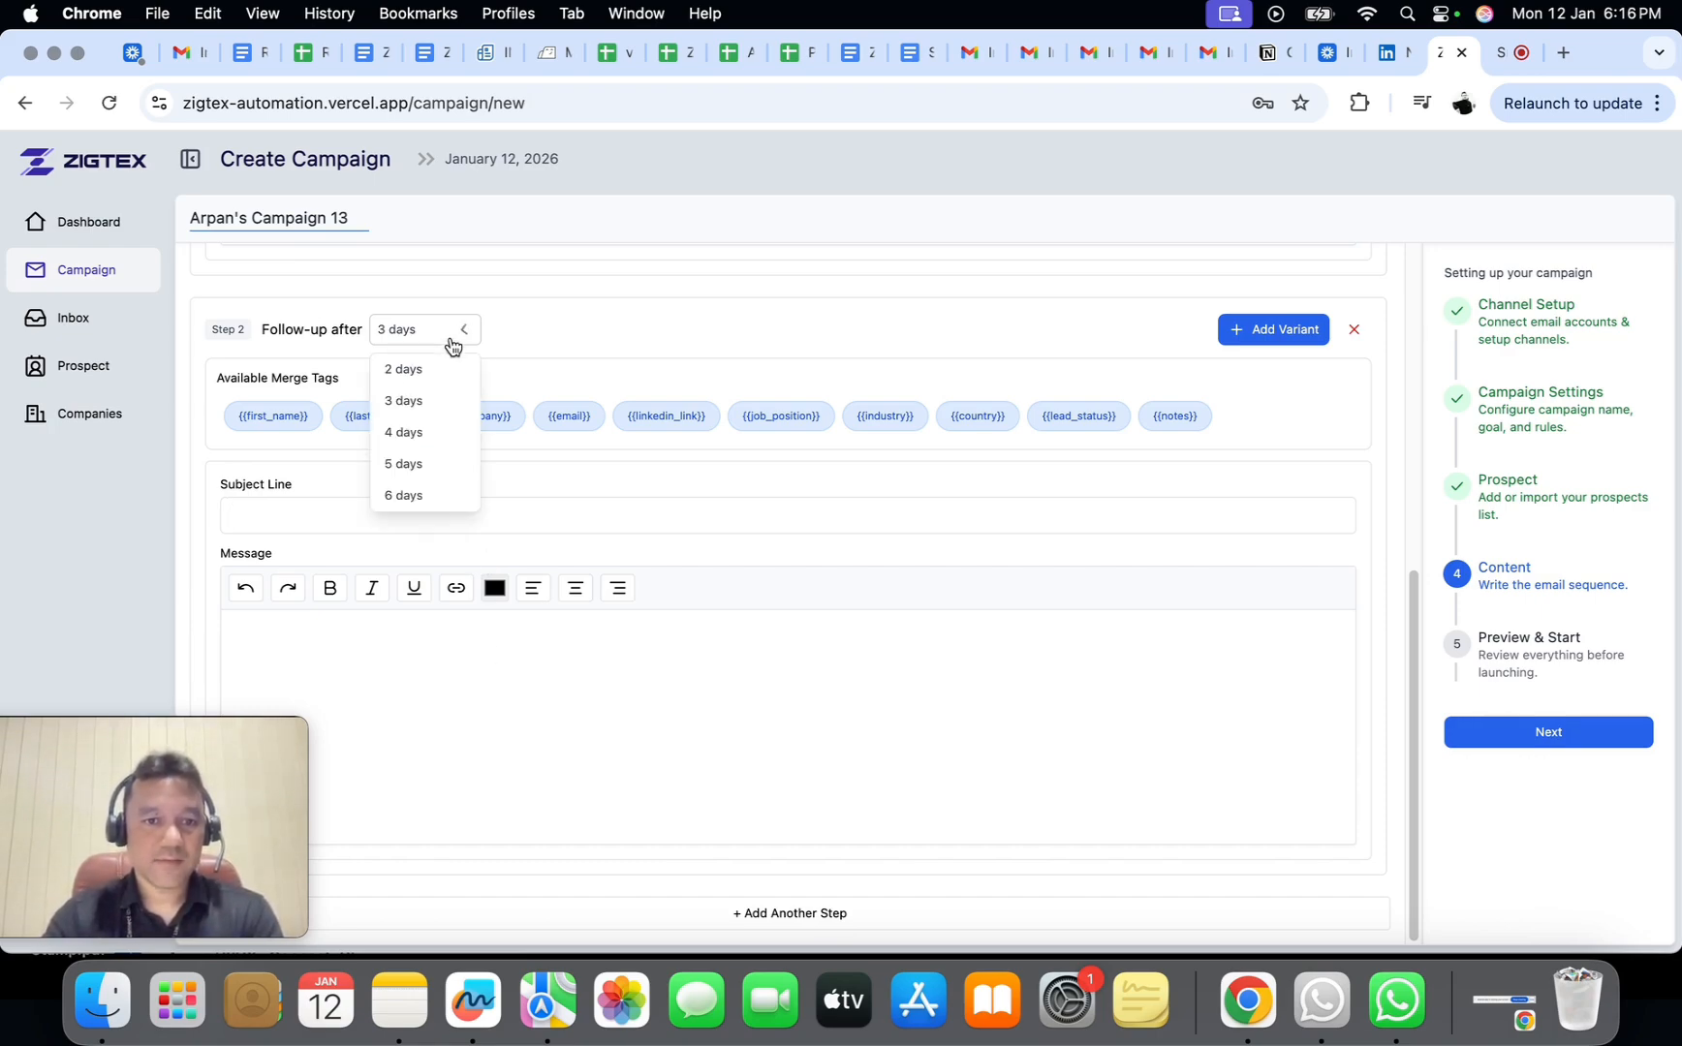
{"action": "left_click", "coordinate": [434, 376]}
{"action": "left_click", "coordinate": [452, 663]}
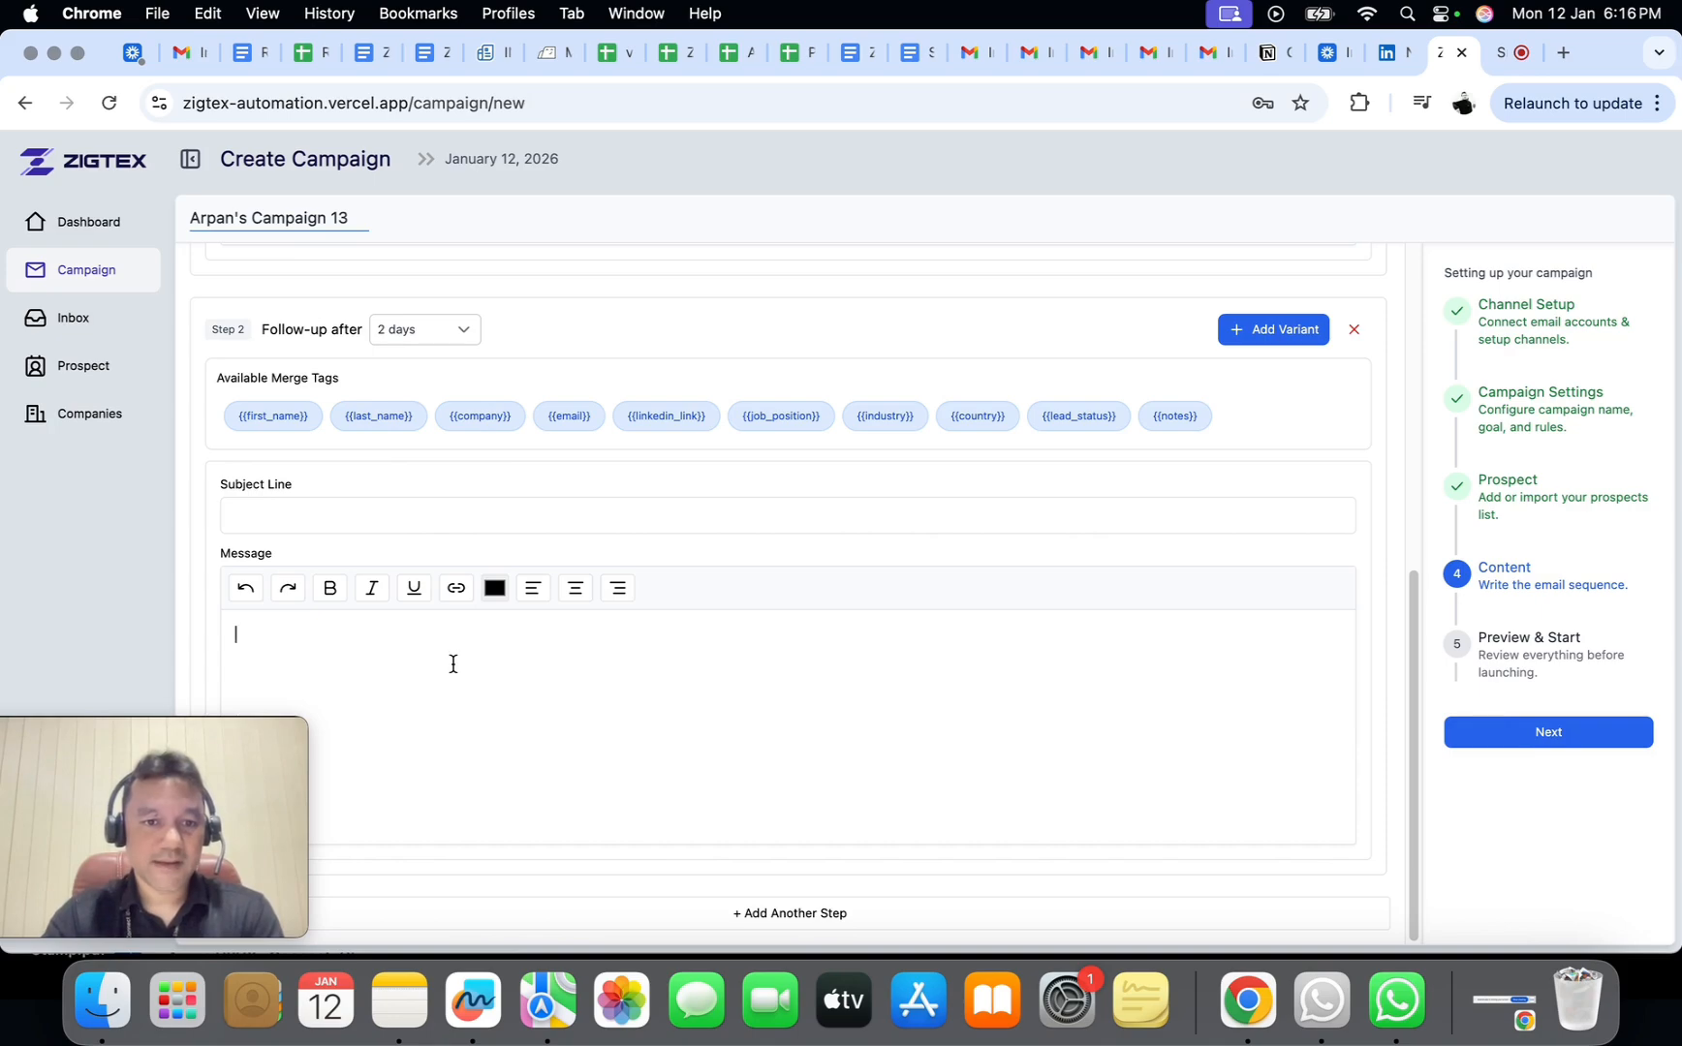
{"action": "left_click", "coordinate": [448, 336]}
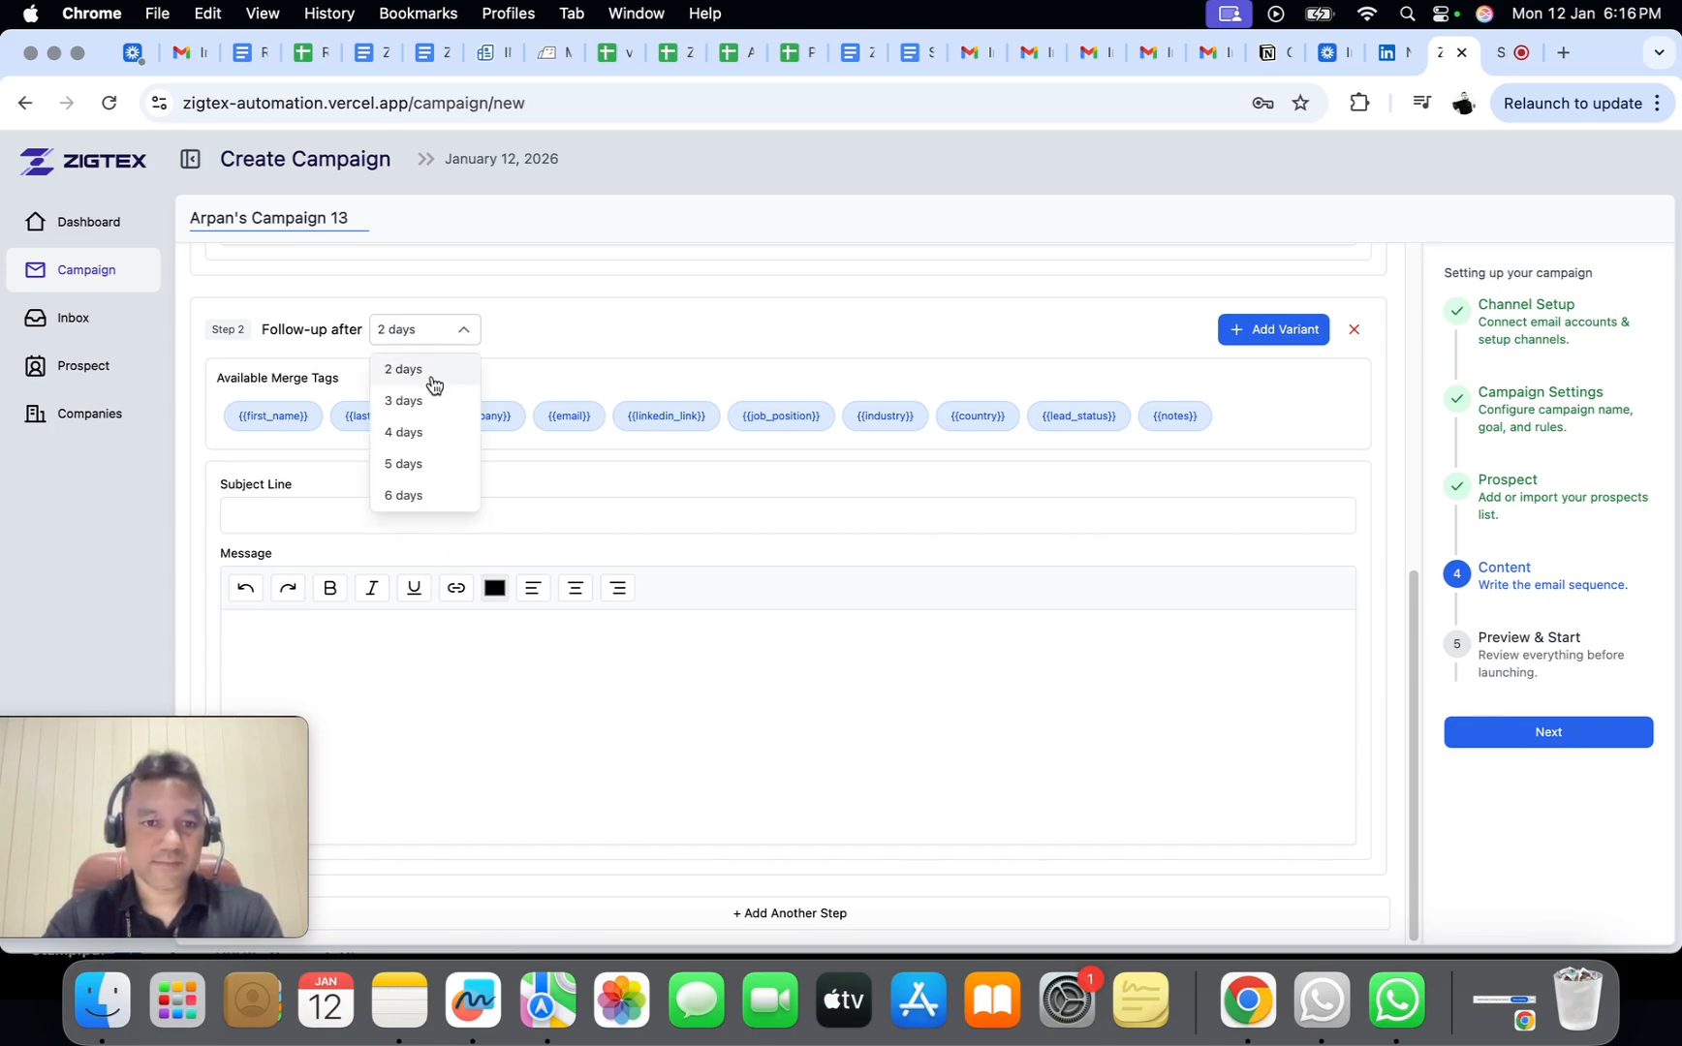
{"action": "left_click", "coordinate": [402, 679]}
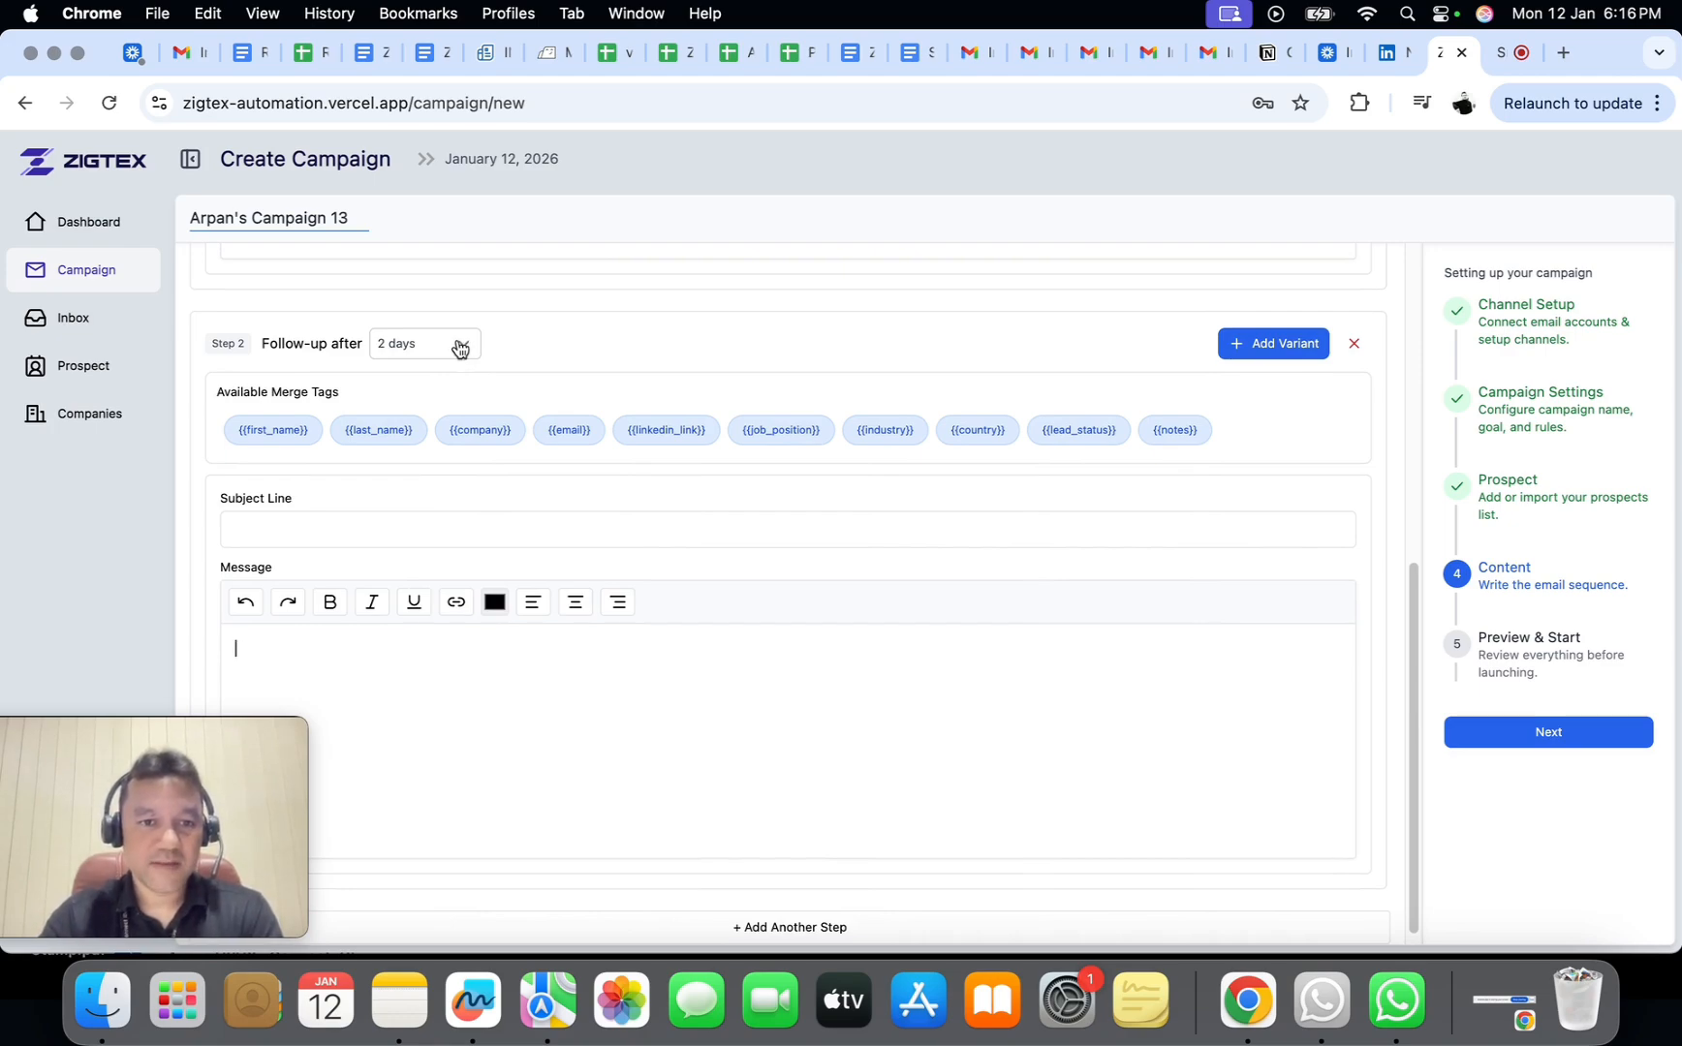
{"action": "left_click", "coordinate": [398, 529]}
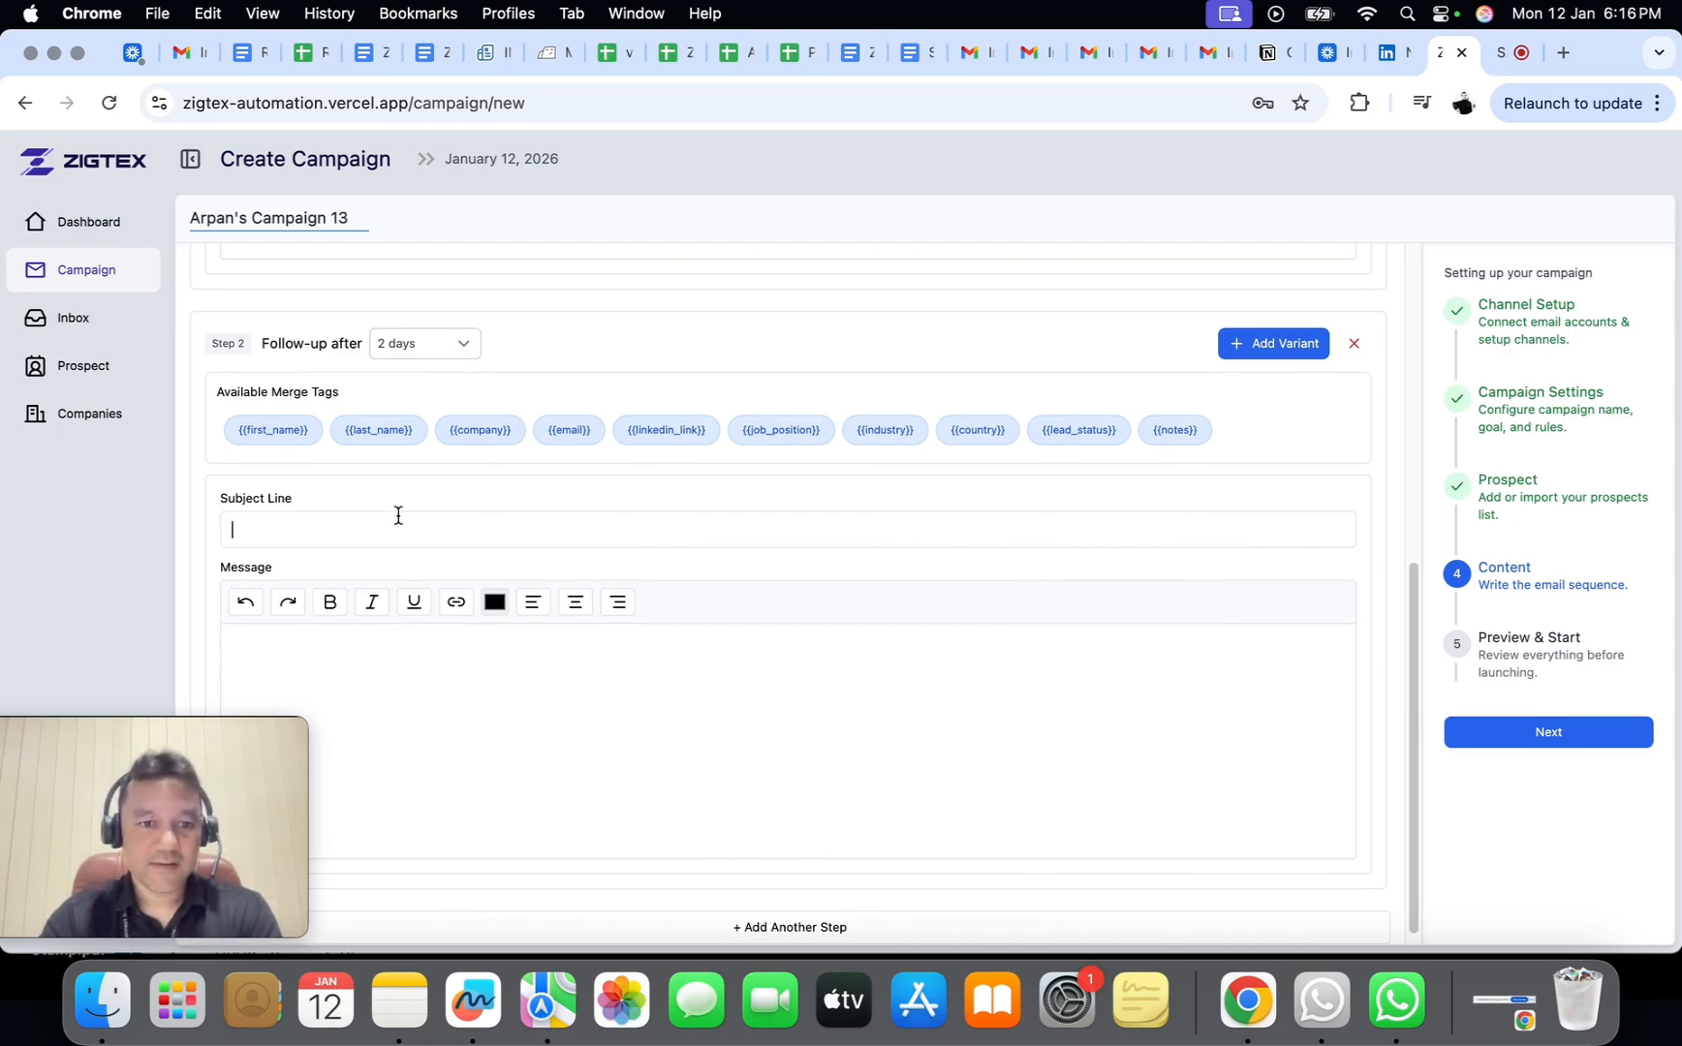
{"action": "left_click", "coordinate": [386, 667]}
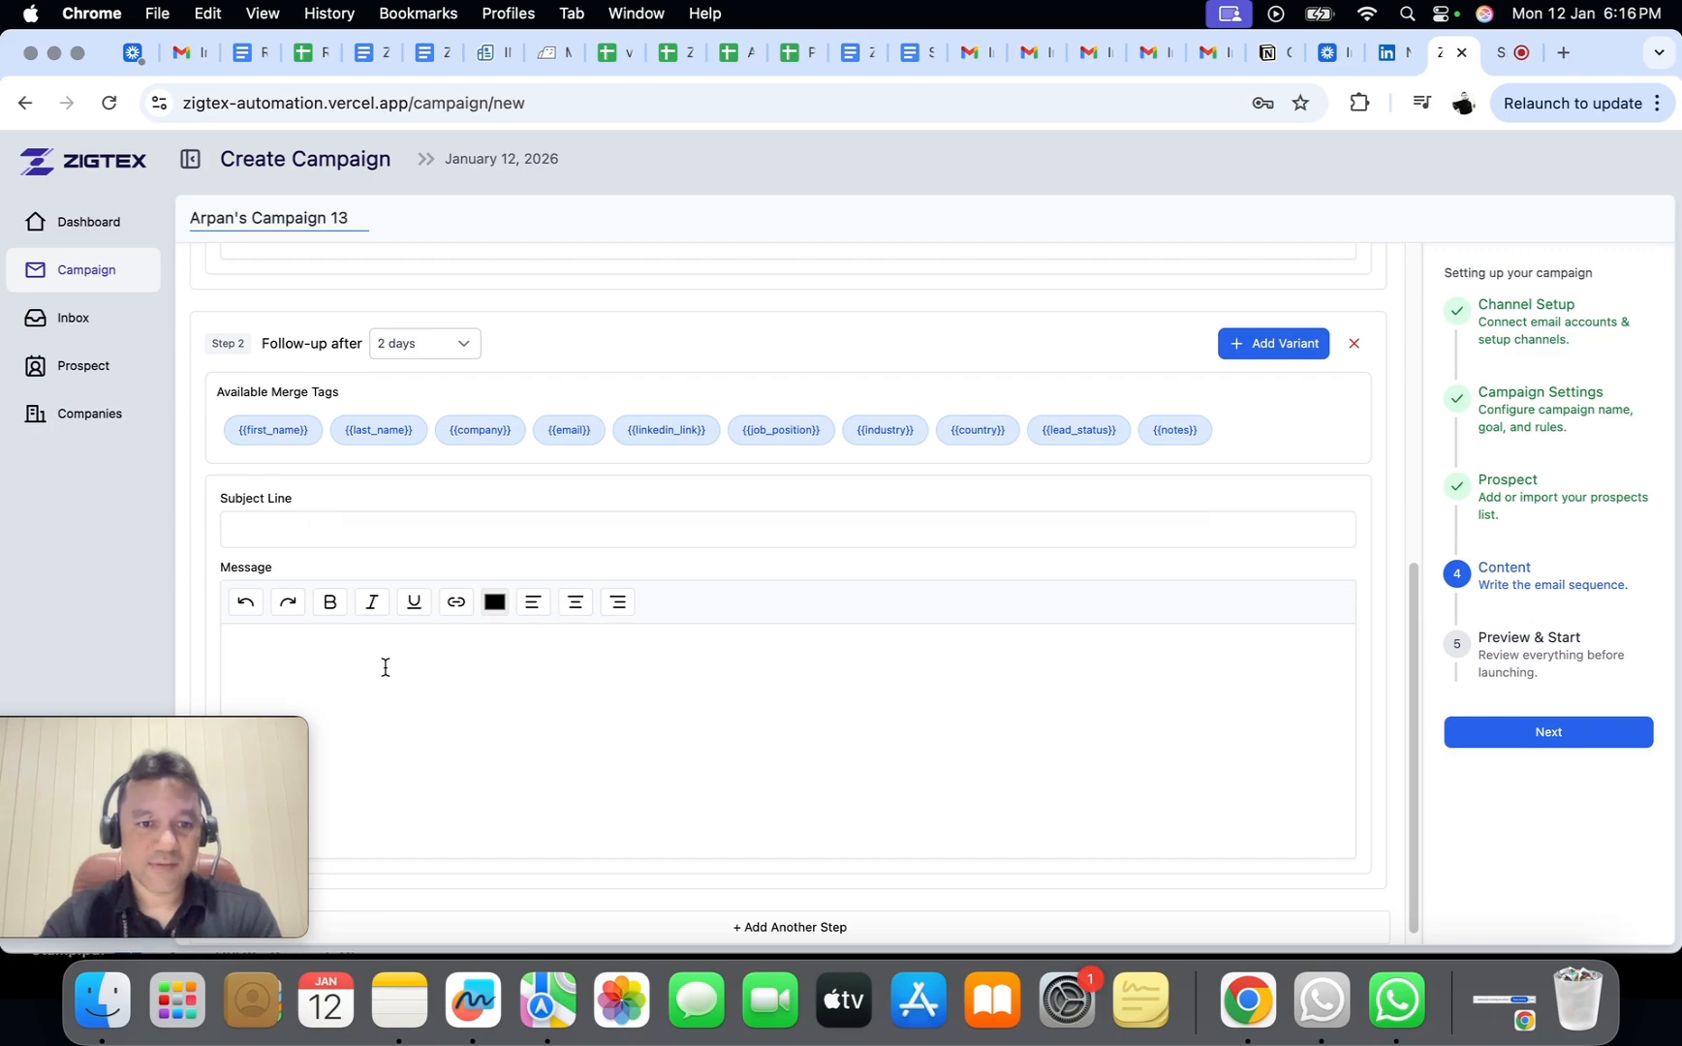
Step: Give the second step's follow-up email the subject "Hello" and the message "Follow up"
{"action": "left_click", "coordinate": [356, 531]}
{"action": "type", "text": "Hell"}
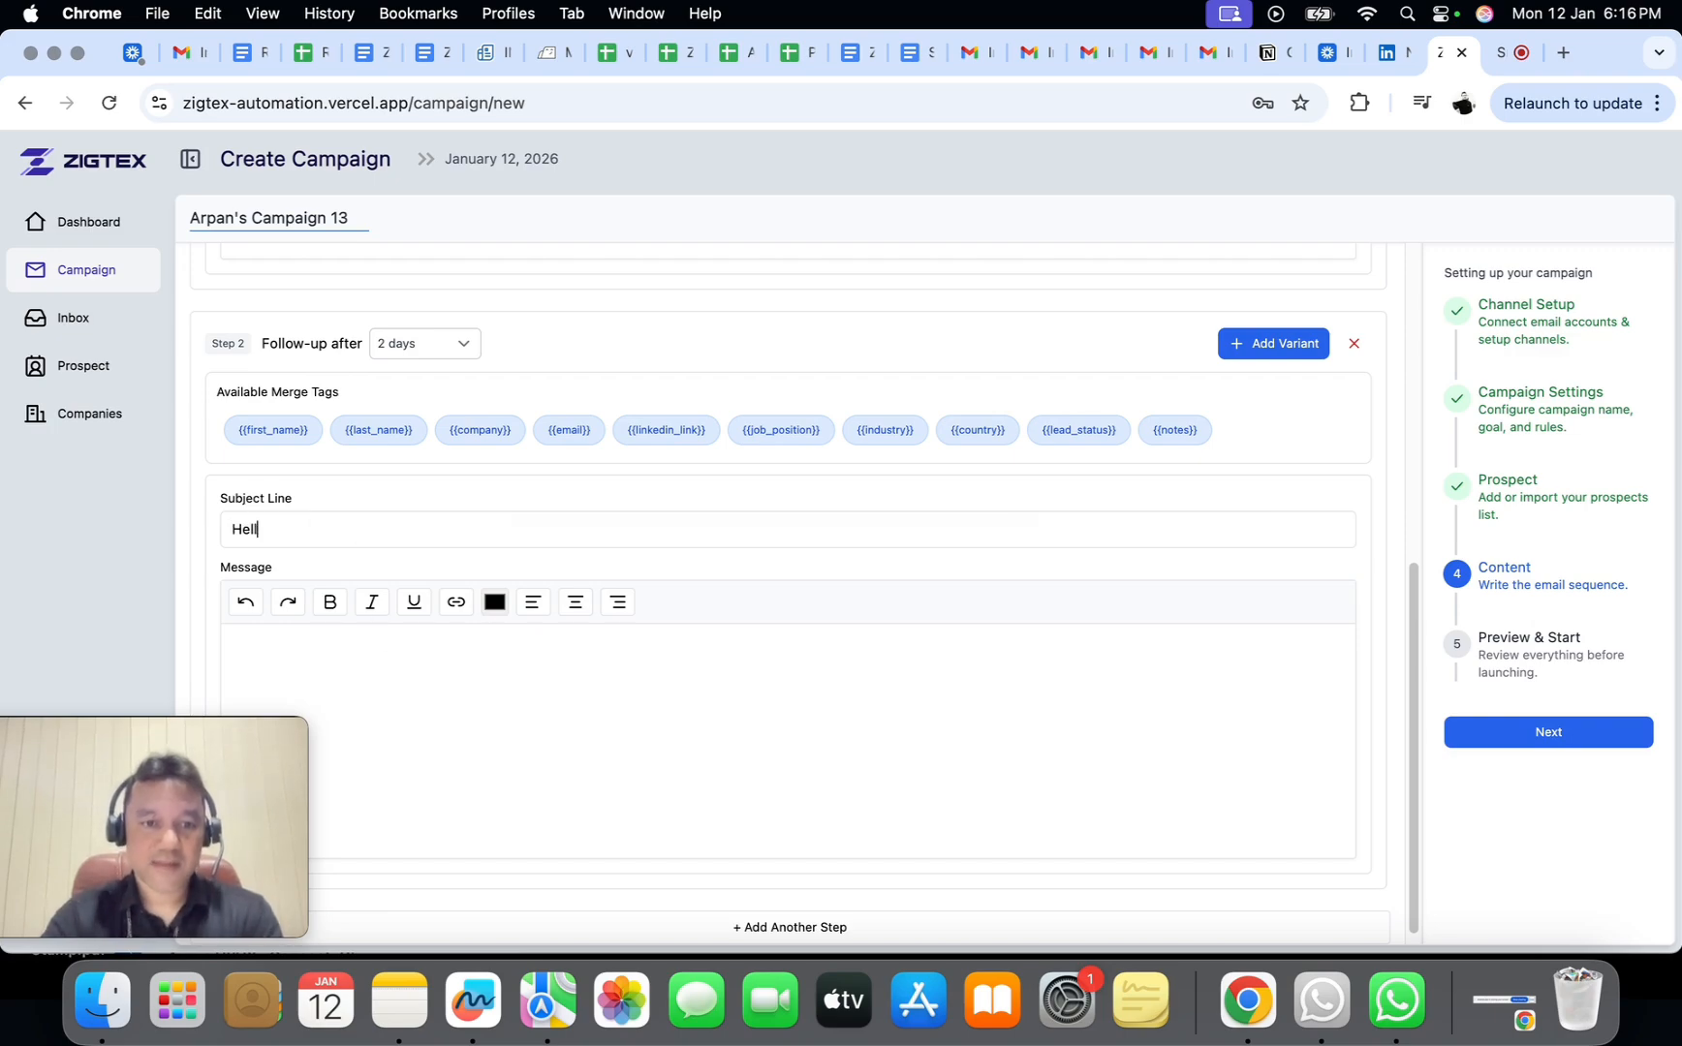
{"action": "type", "text": "oFo"}
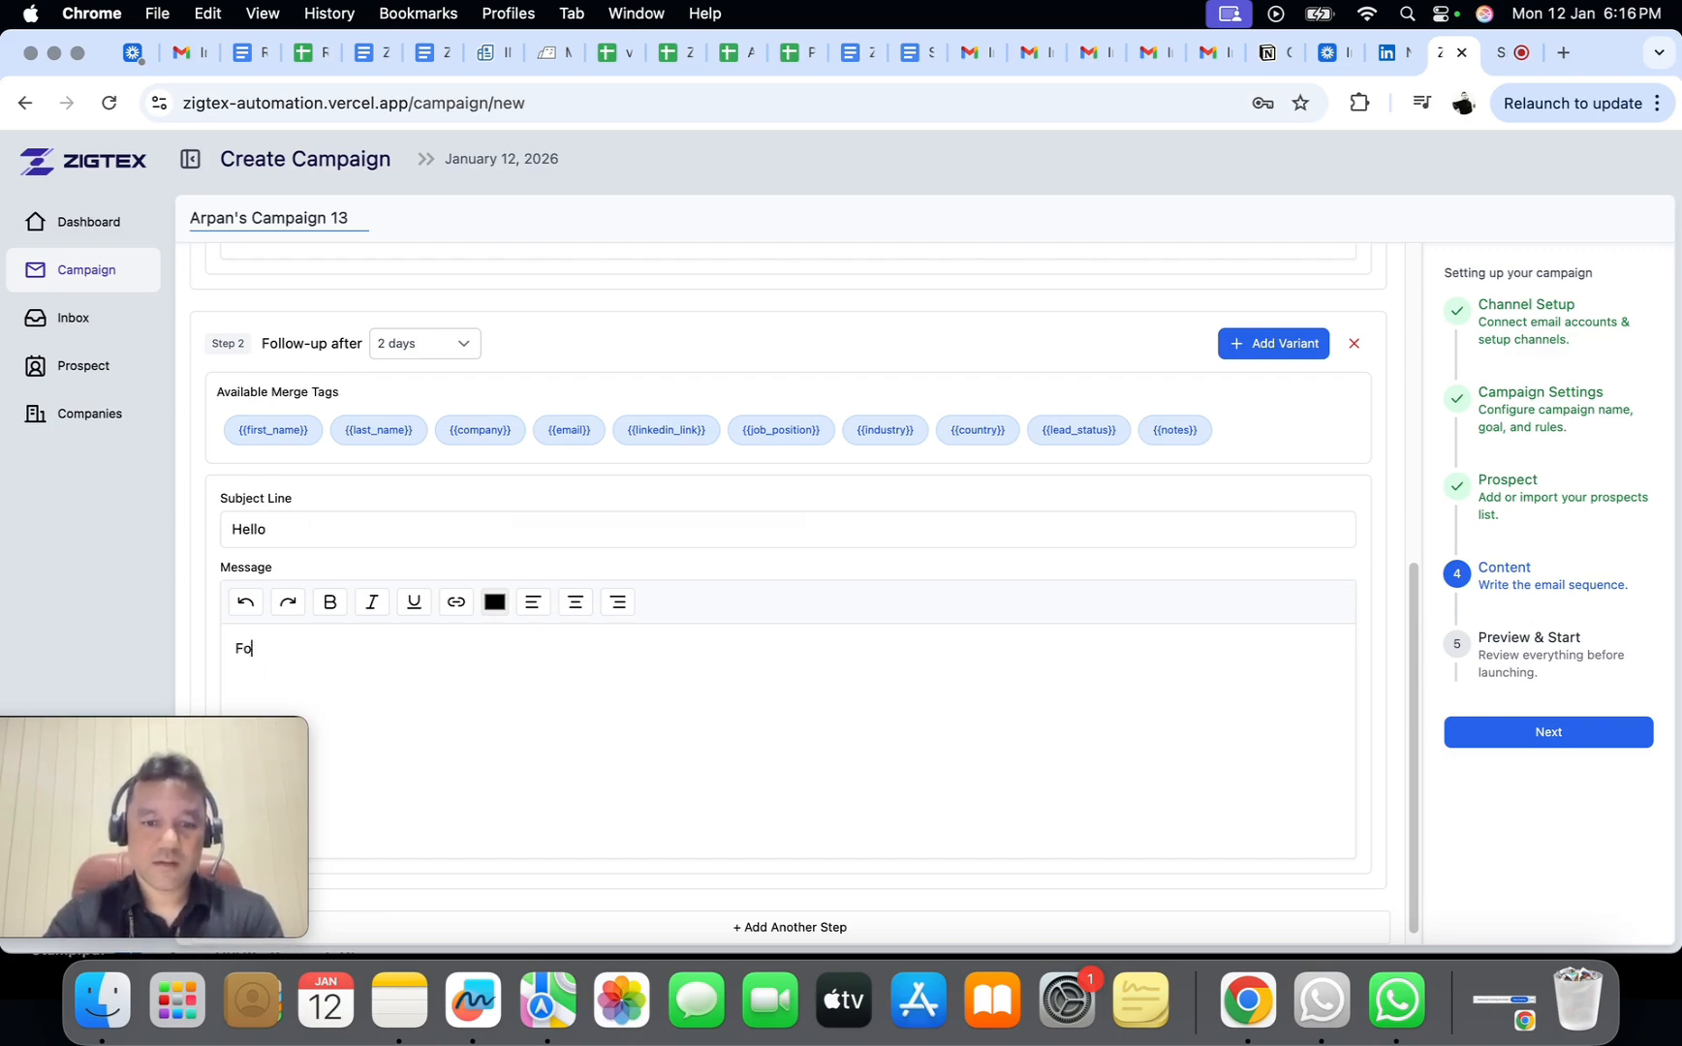
{"action": "type", "text": "llow up"}
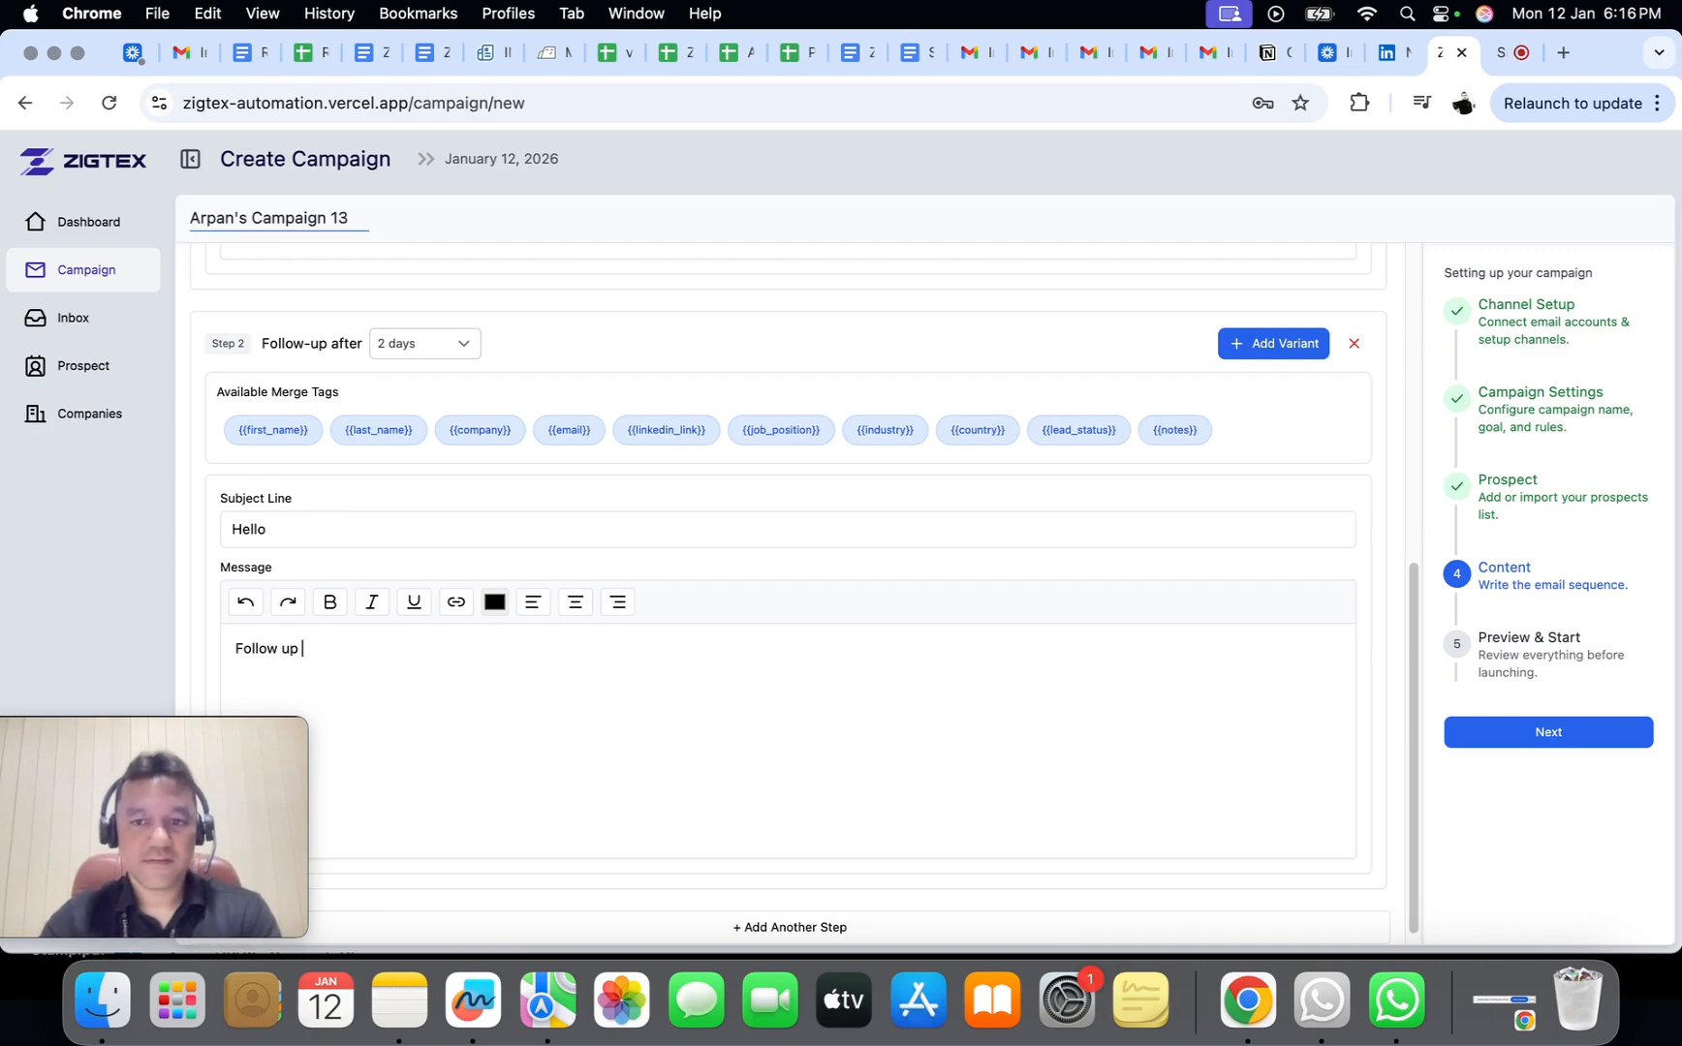
Step: Remove the second step from the message sequence and continue to the campaign's preview stage
{"action": "left_click", "coordinate": [1353, 344]}
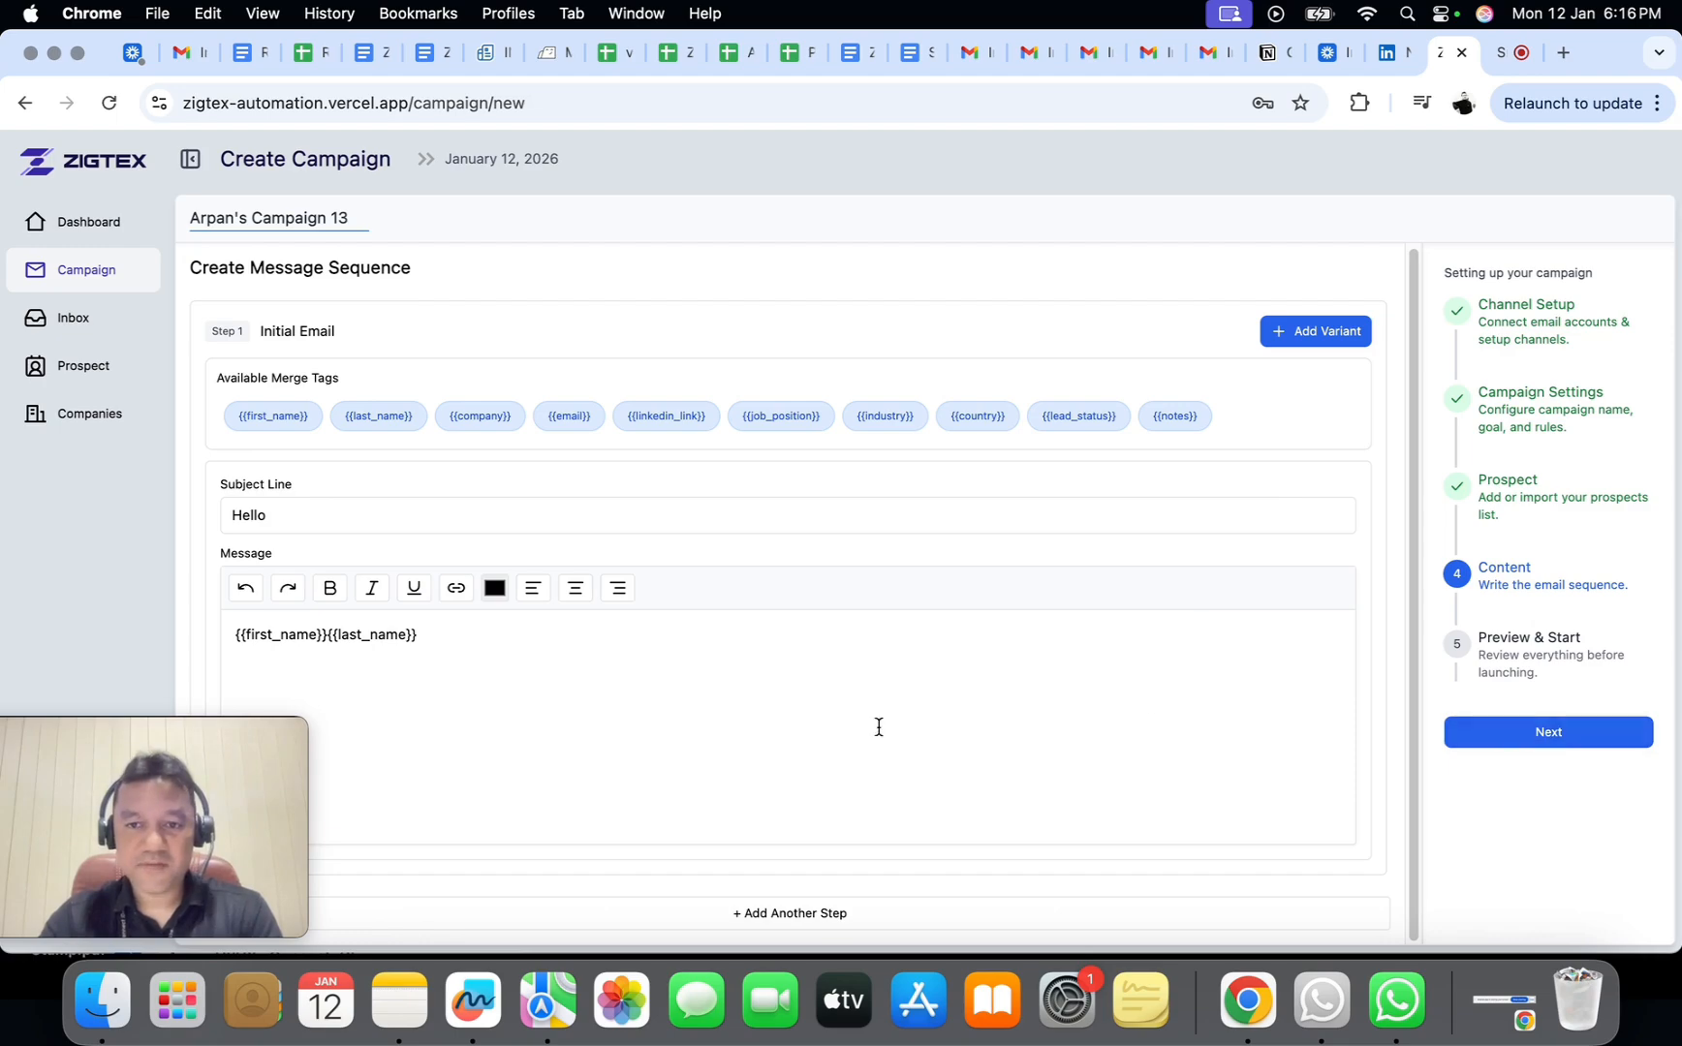
{"action": "left_click", "coordinate": [1500, 740]}
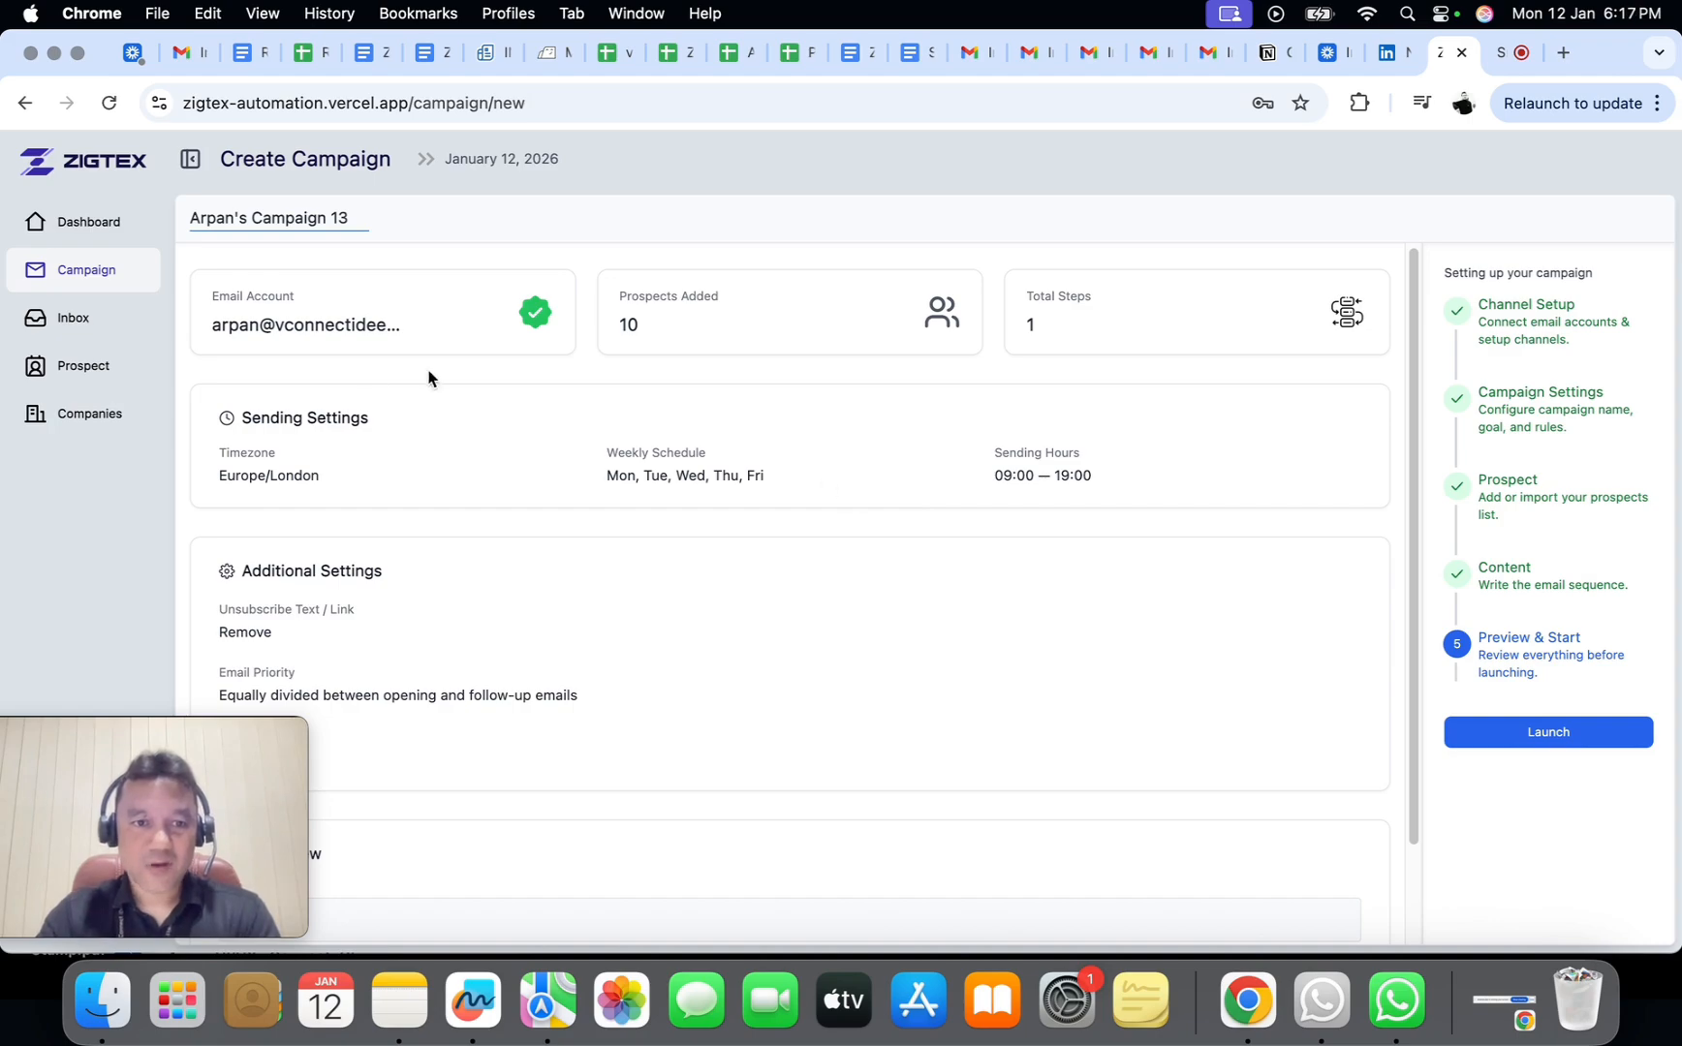
Step: Look over the received emails in the Inbox and view the Prospect and Companies sections
{"action": "left_click", "coordinate": [60, 319]}
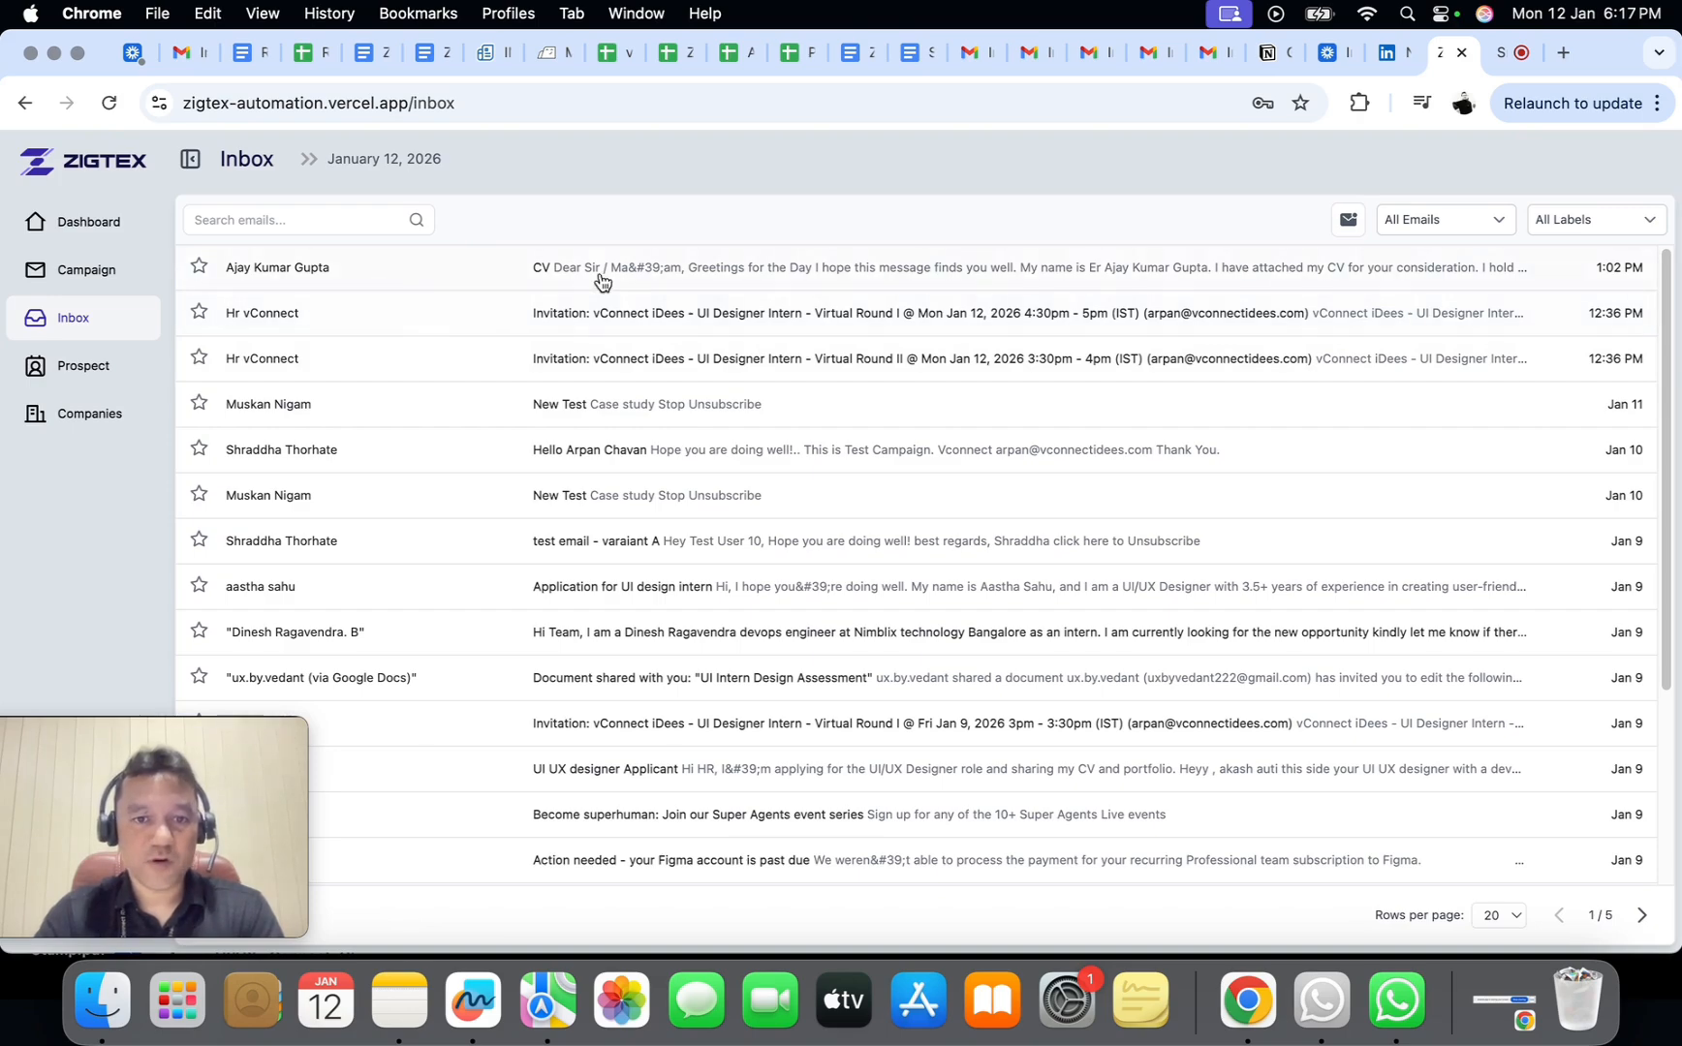
{"action": "scroll", "coordinate": [620, 365], "scroll_direction": "down", "scroll_amount": 1}
{"action": "scroll", "coordinate": [623, 363], "scroll_direction": "up", "scroll_amount": 1}
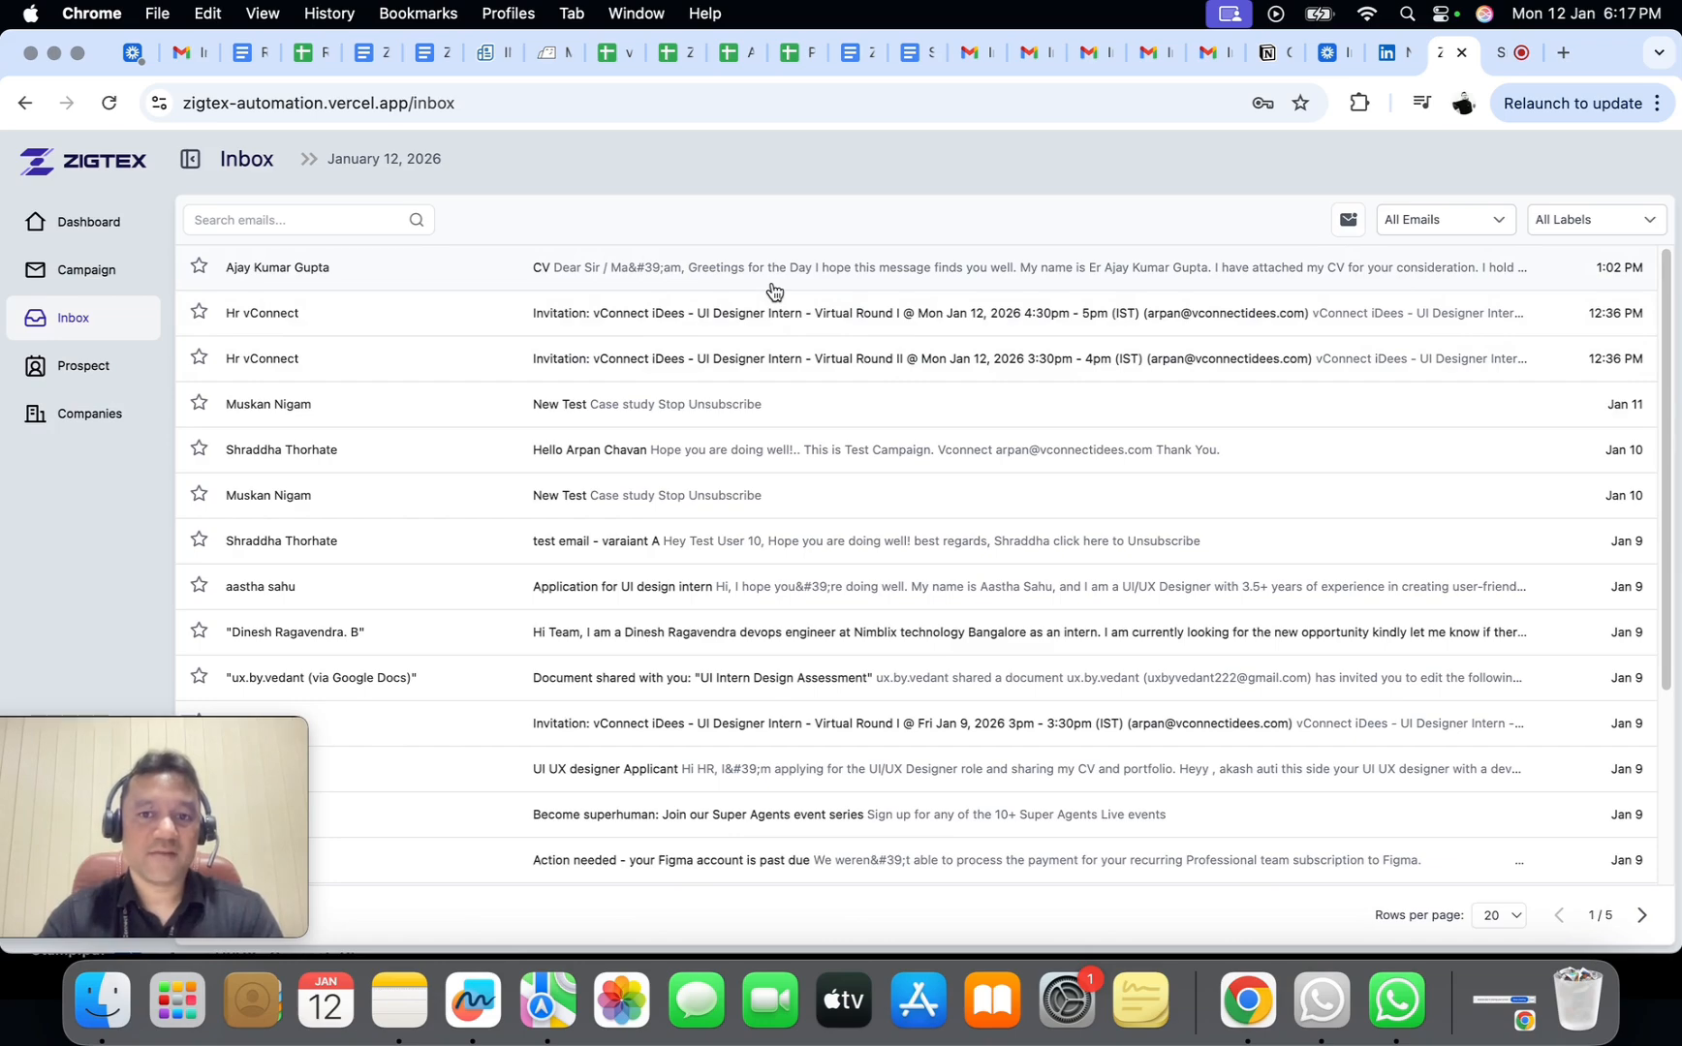
{"action": "left_click", "coordinate": [119, 380]}
{"action": "left_click", "coordinate": [108, 415]}
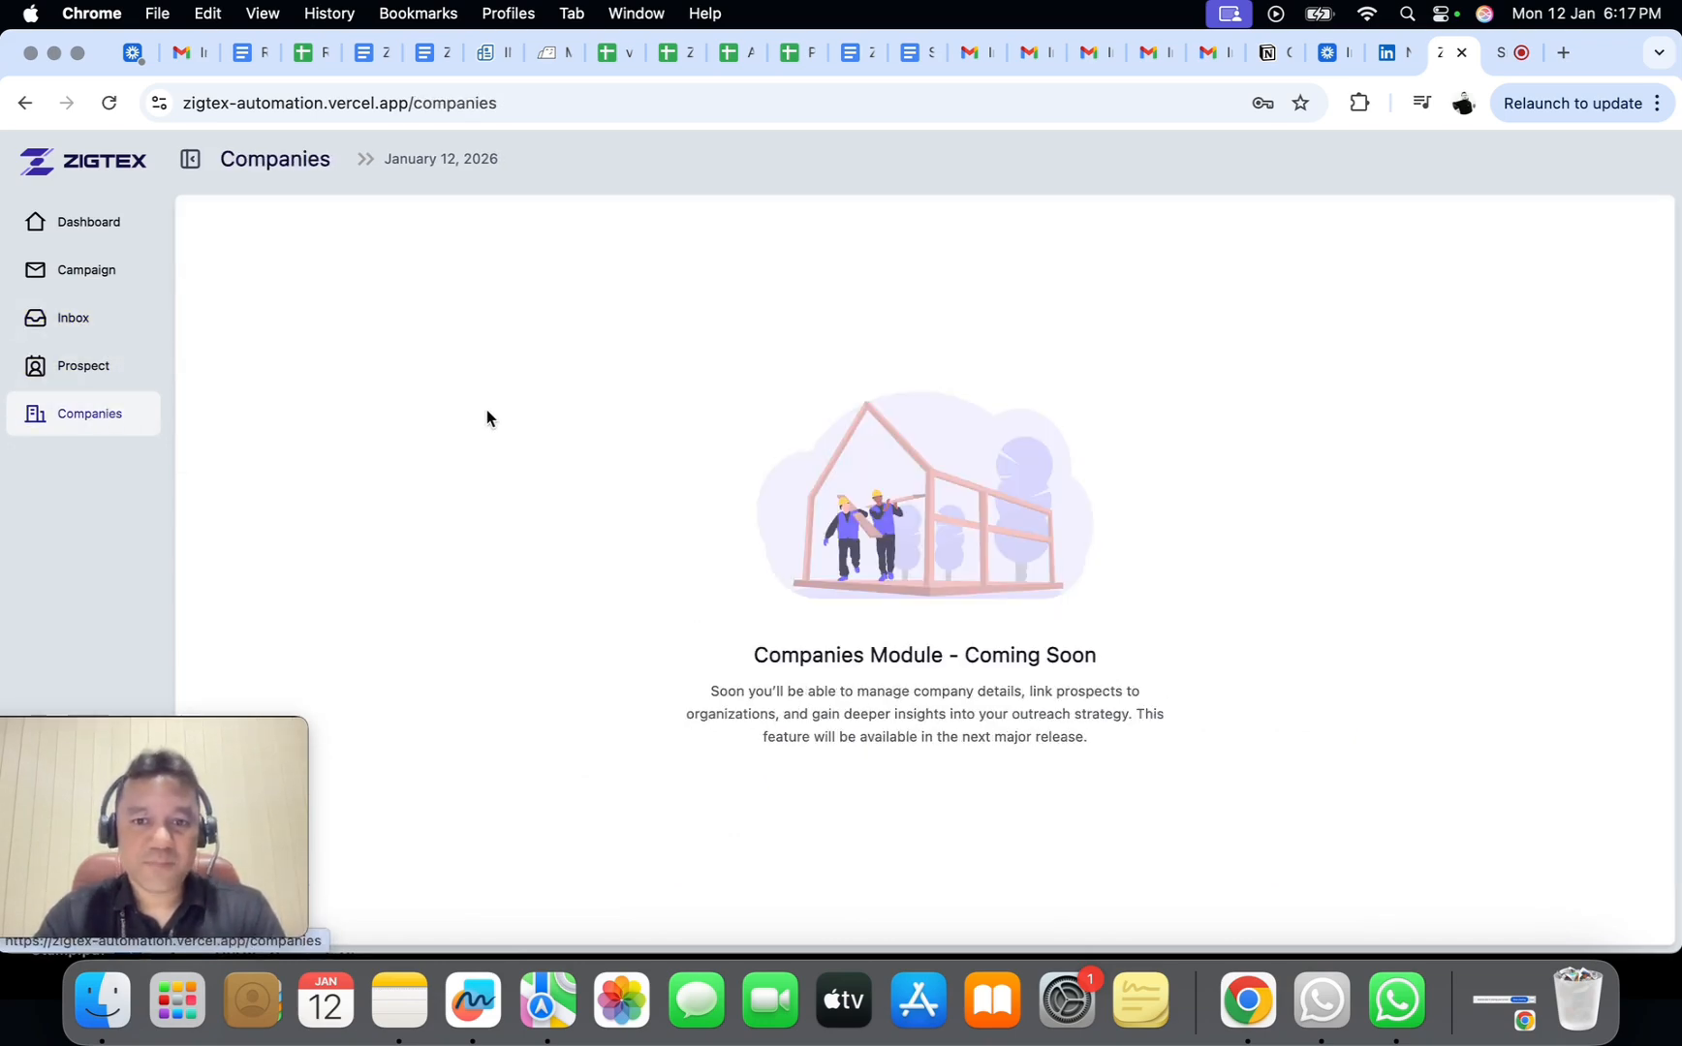